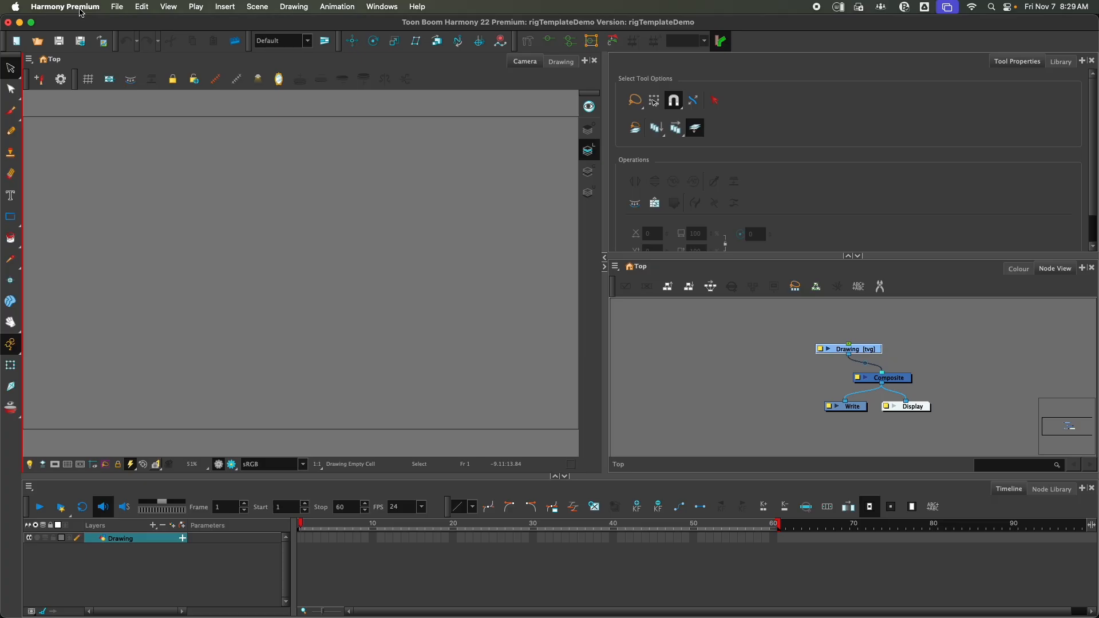
Open Preferences and review the General and Advanced tab settings, then close with OK
click(75, 14)
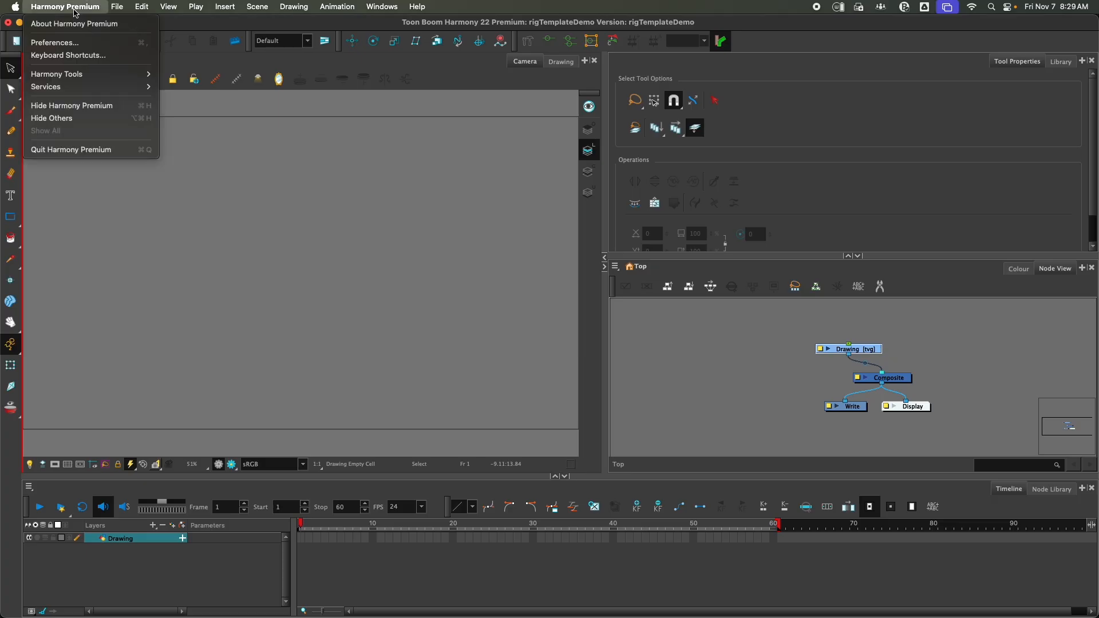
click(91, 45)
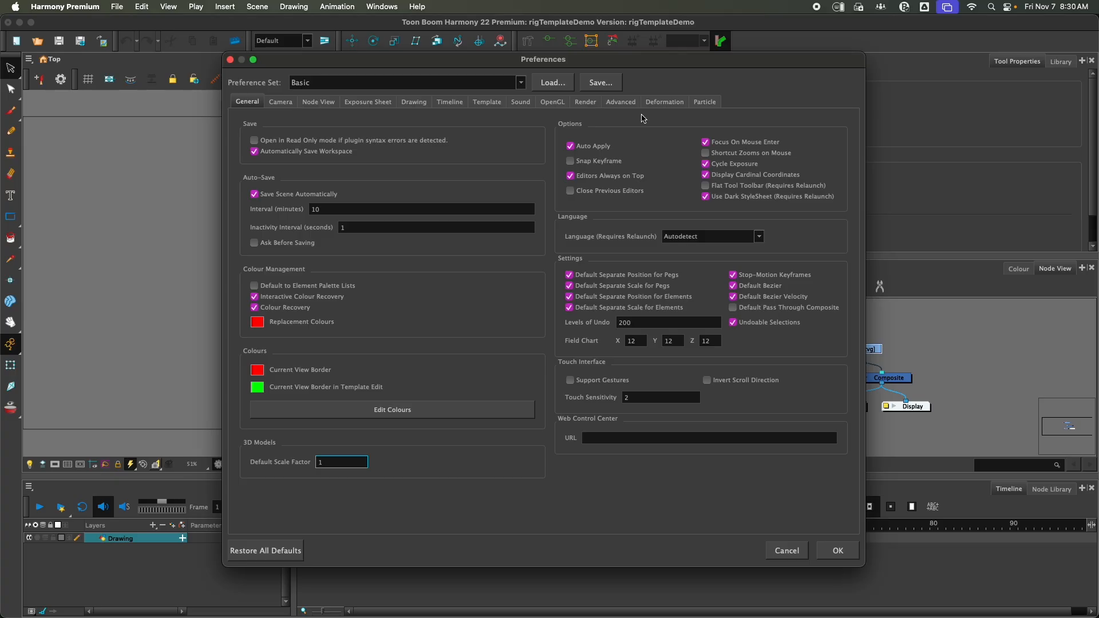
click(627, 106)
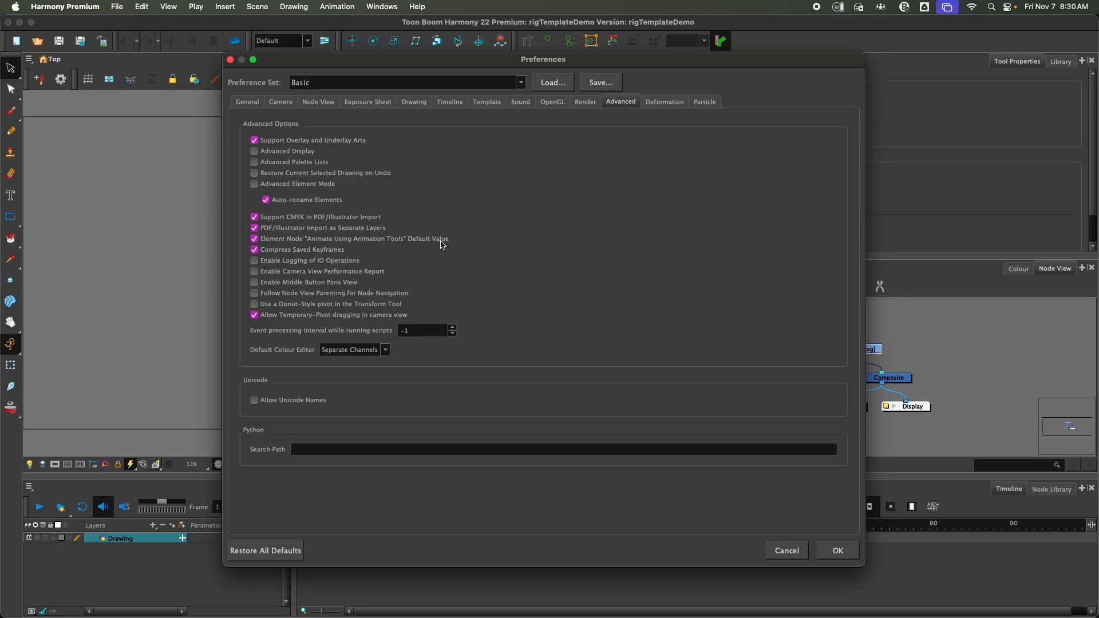
mouse_move(456, 242)
click(835, 552)
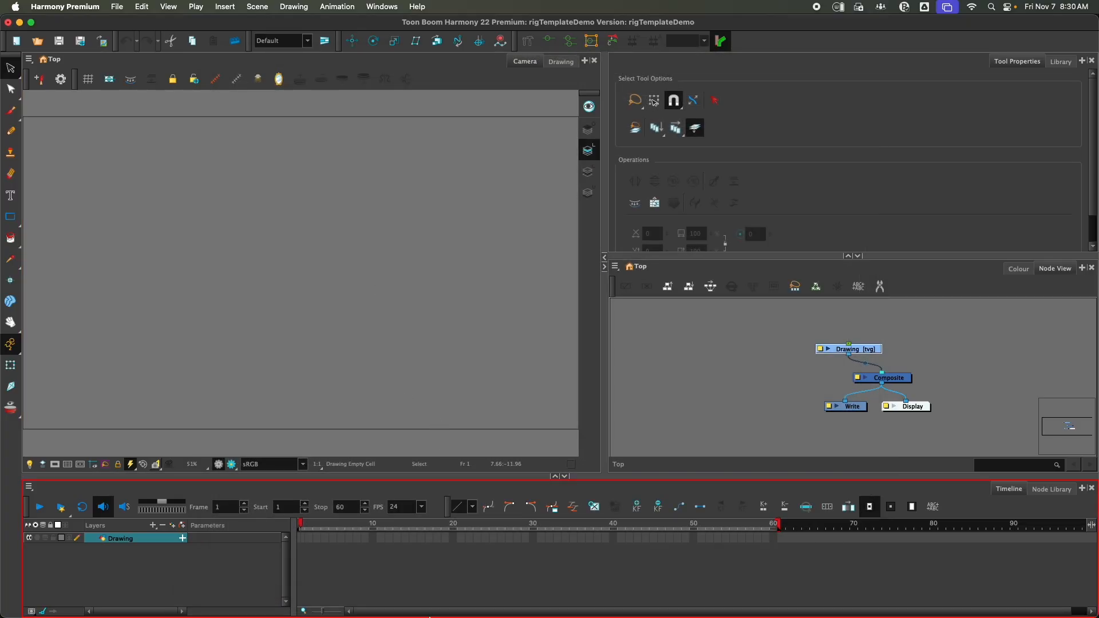
click(319, 599)
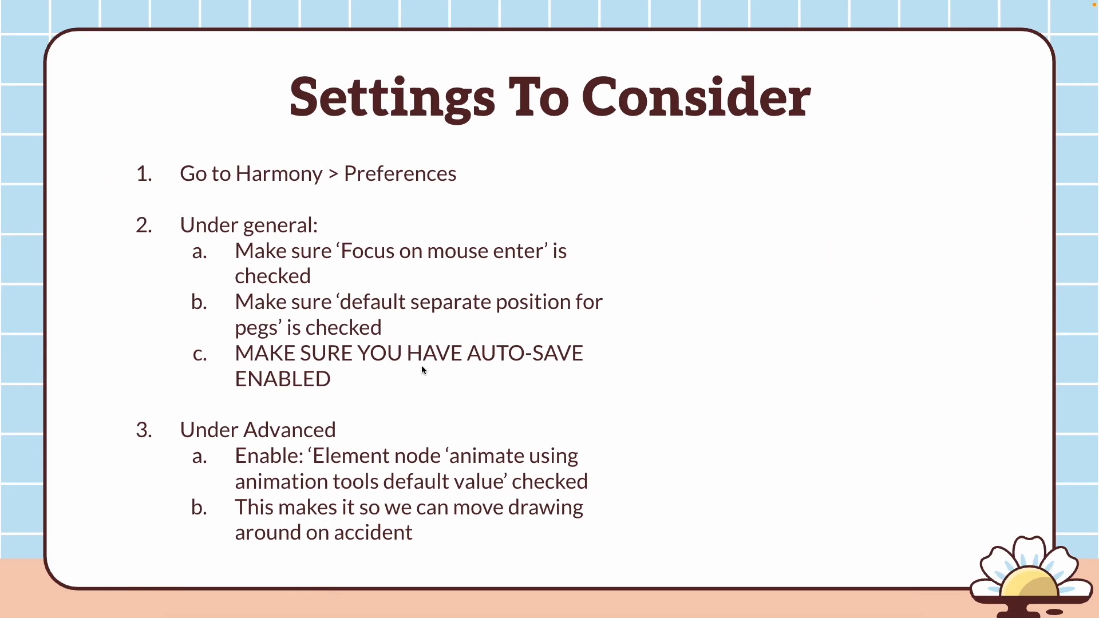
key(Right)
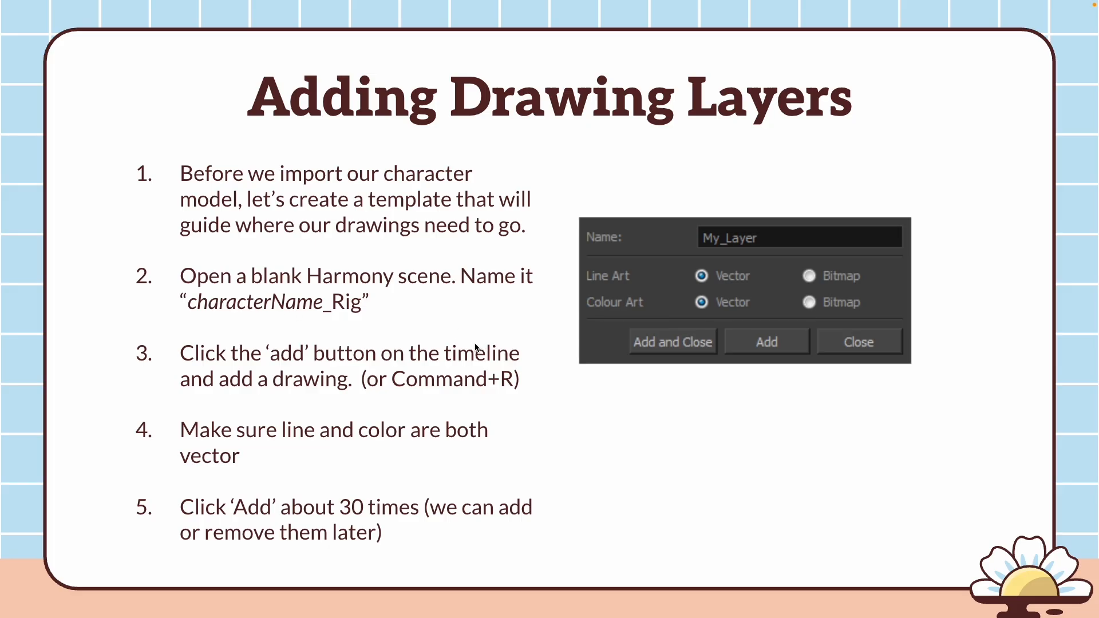
mouse_move(519, 615)
click(635, 595)
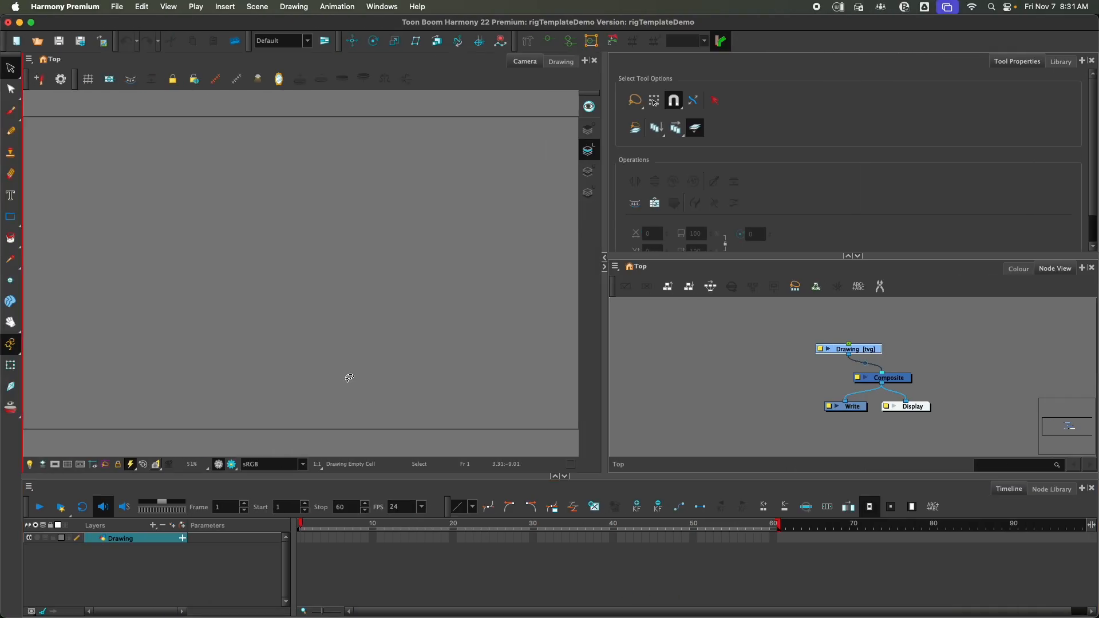
Add drawing layers Drawing_1 through Drawing_31 with all art types set to Vector, then close the Add Drawing Layer dialog
click(219, 559)
key(super+r)
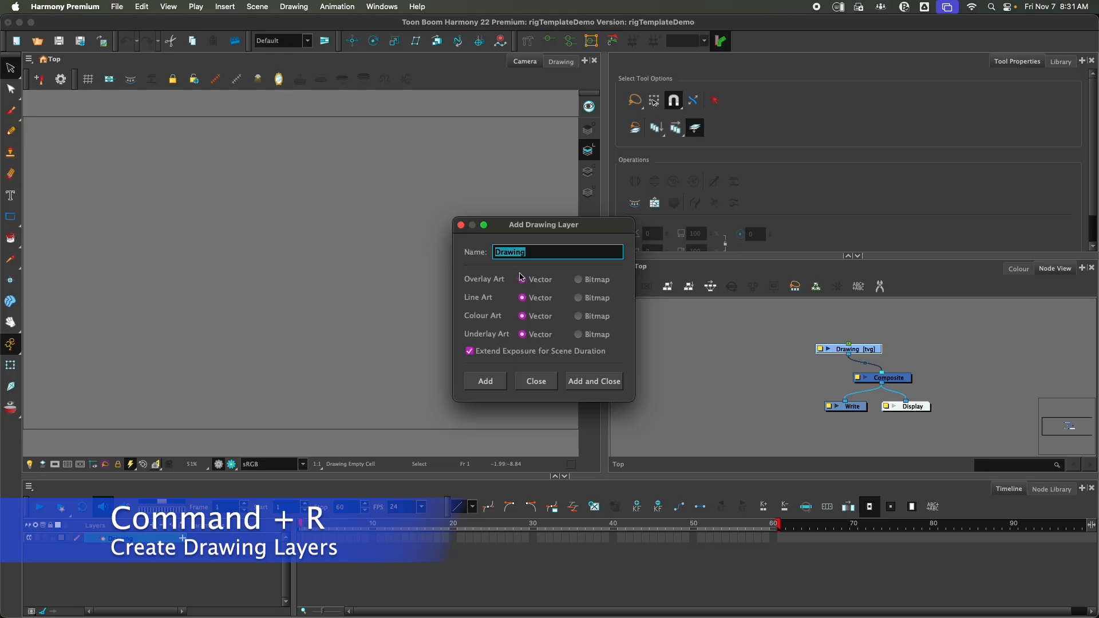
click(483, 387)
click(482, 386)
click(482, 386)
click(482, 387)
click(483, 387)
click(482, 387)
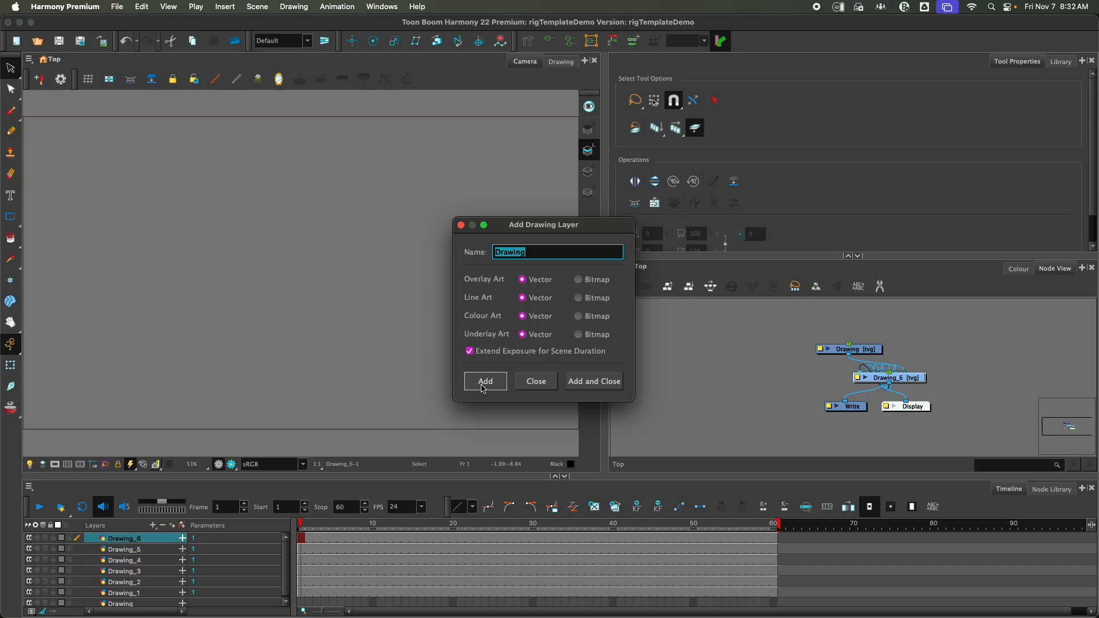
click(482, 386)
click(482, 387)
click(482, 386)
click(483, 387)
click(482, 387)
click(482, 387)
click(483, 387)
click(483, 386)
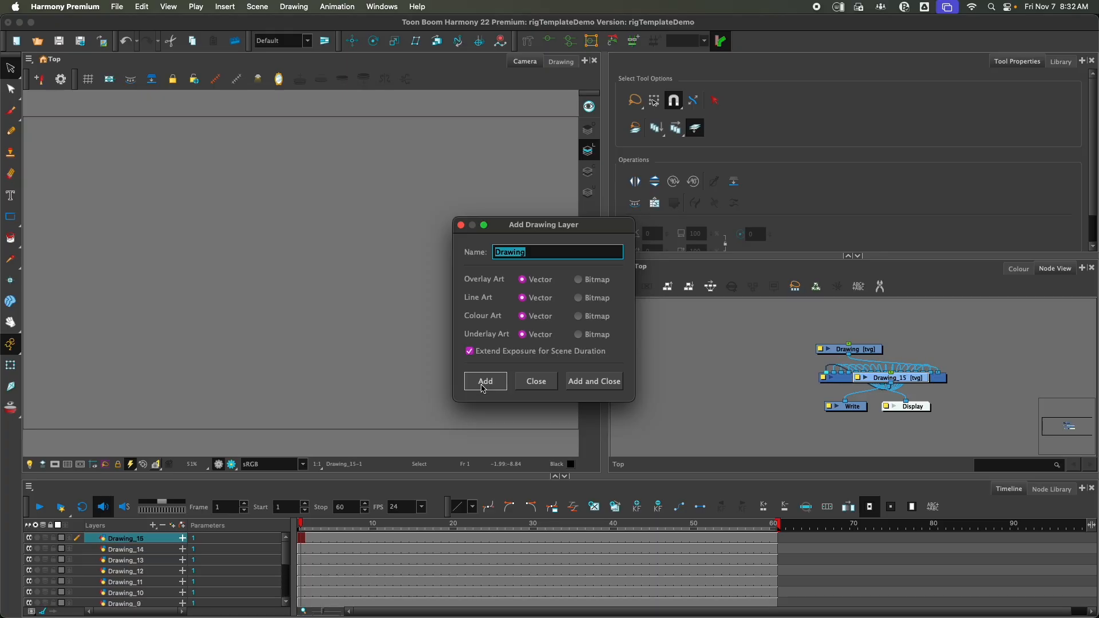
click(483, 387)
click(482, 386)
click(482, 387)
click(483, 387)
click(483, 387)
click(483, 386)
click(483, 387)
click(482, 387)
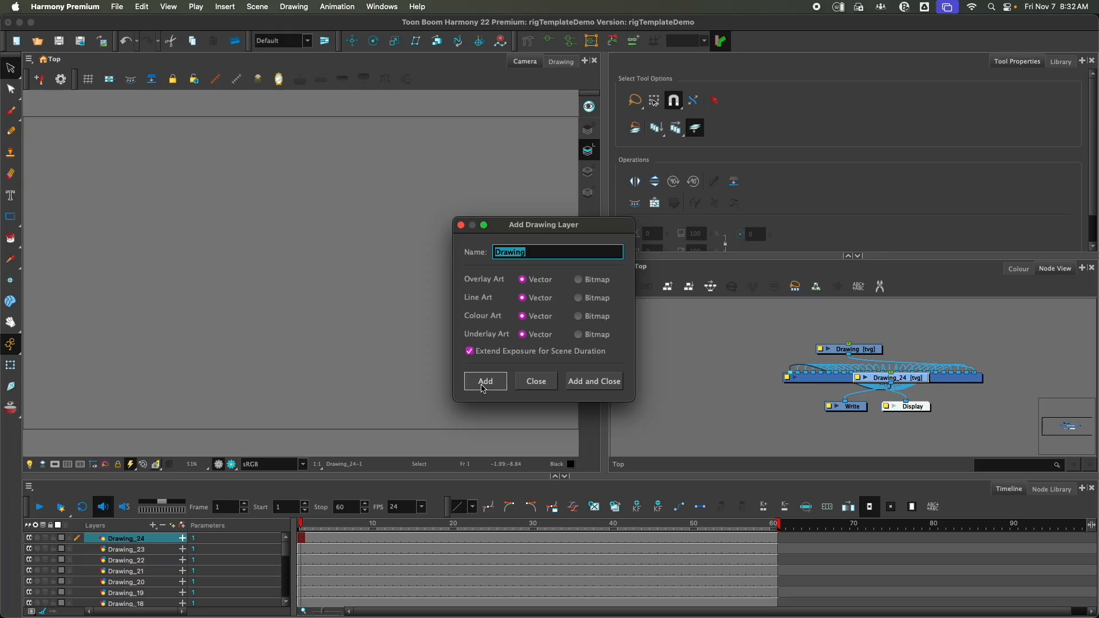
click(482, 387)
click(482, 387)
click(483, 386)
click(482, 387)
click(482, 387)
click(482, 387)
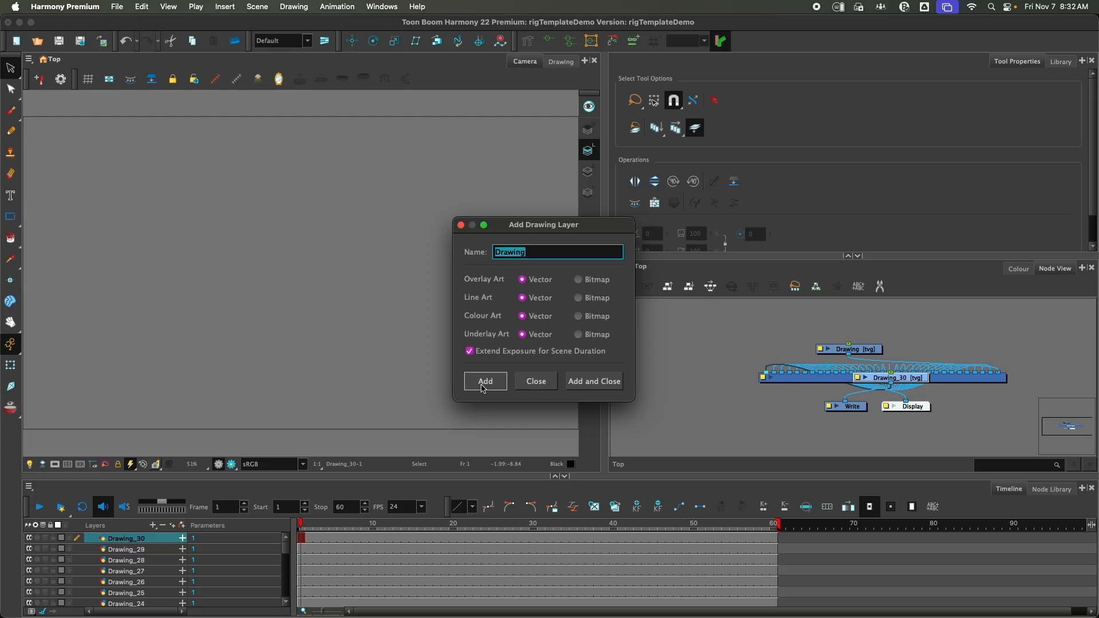
click(483, 387)
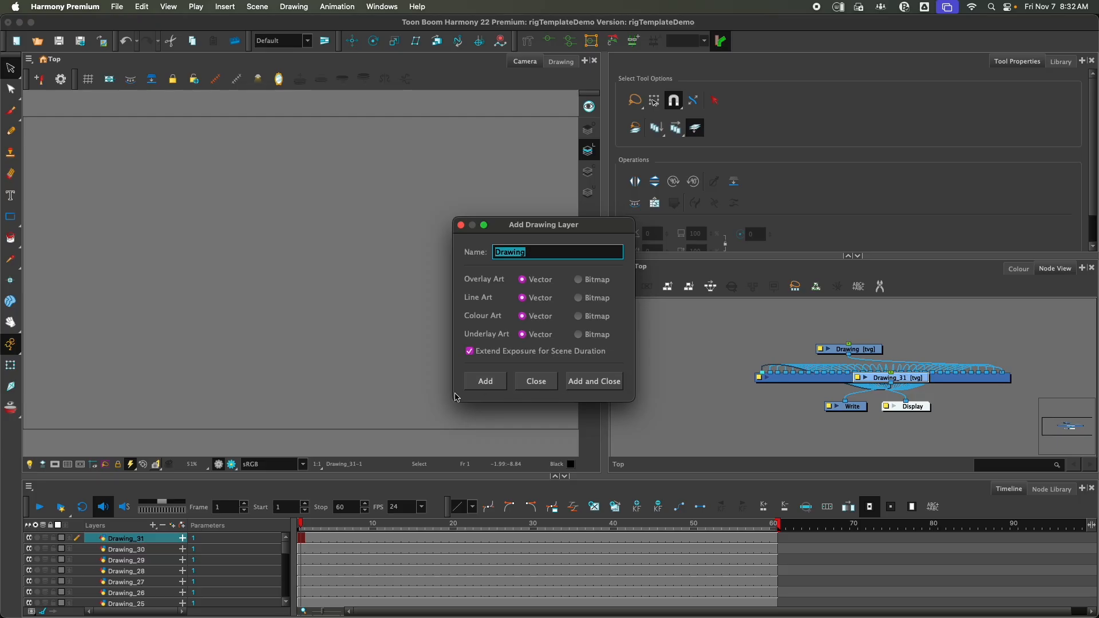
click(536, 381)
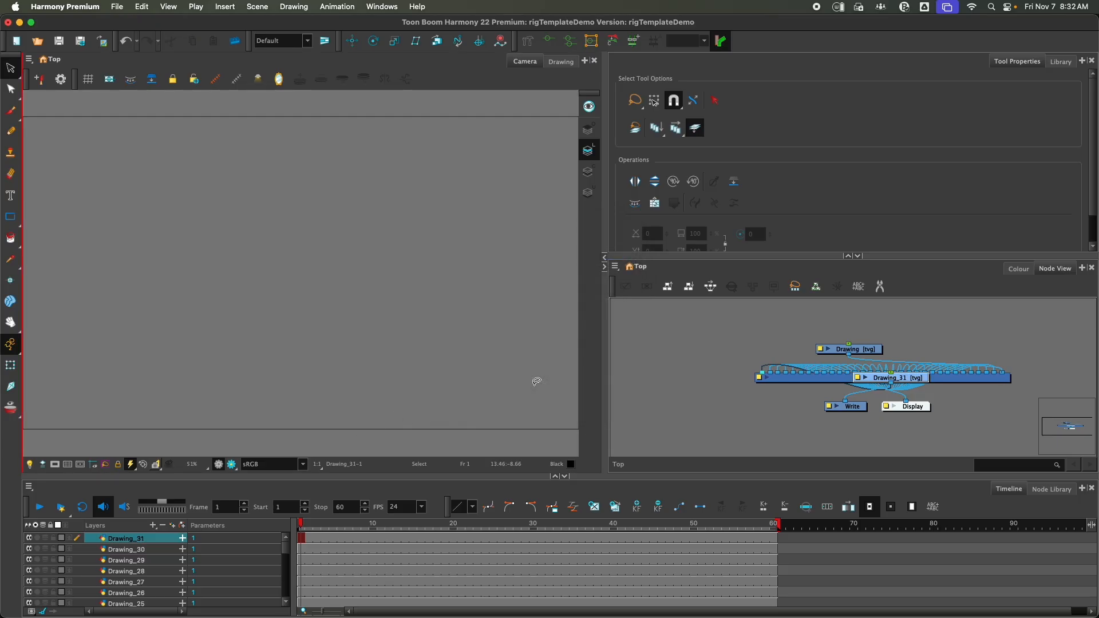
mouse_move(590, 616)
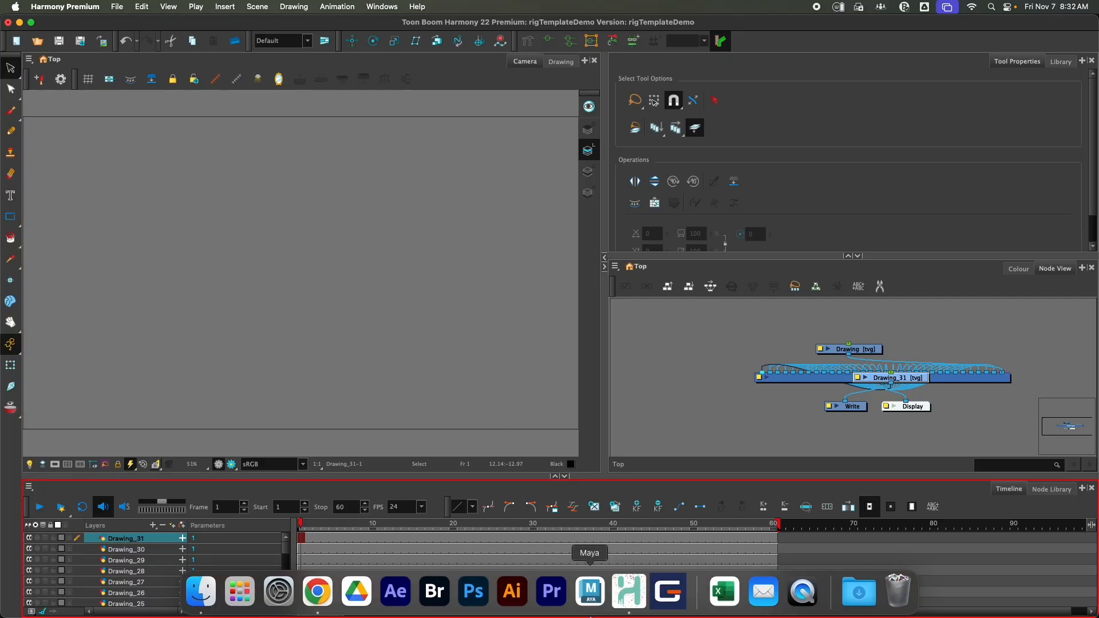
click(313, 597)
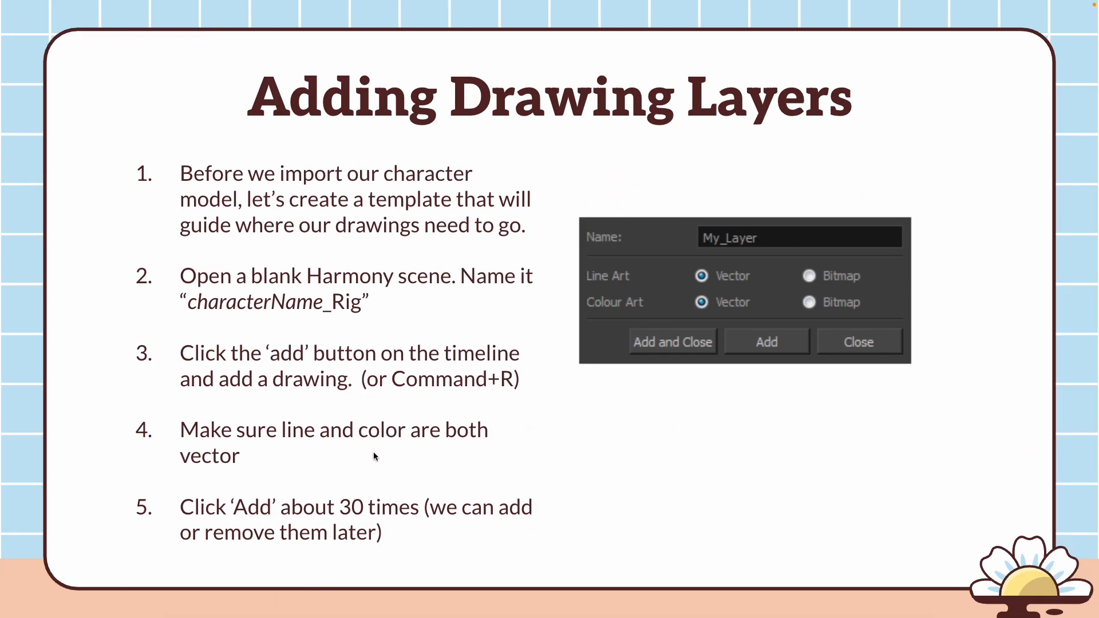
key(Right)
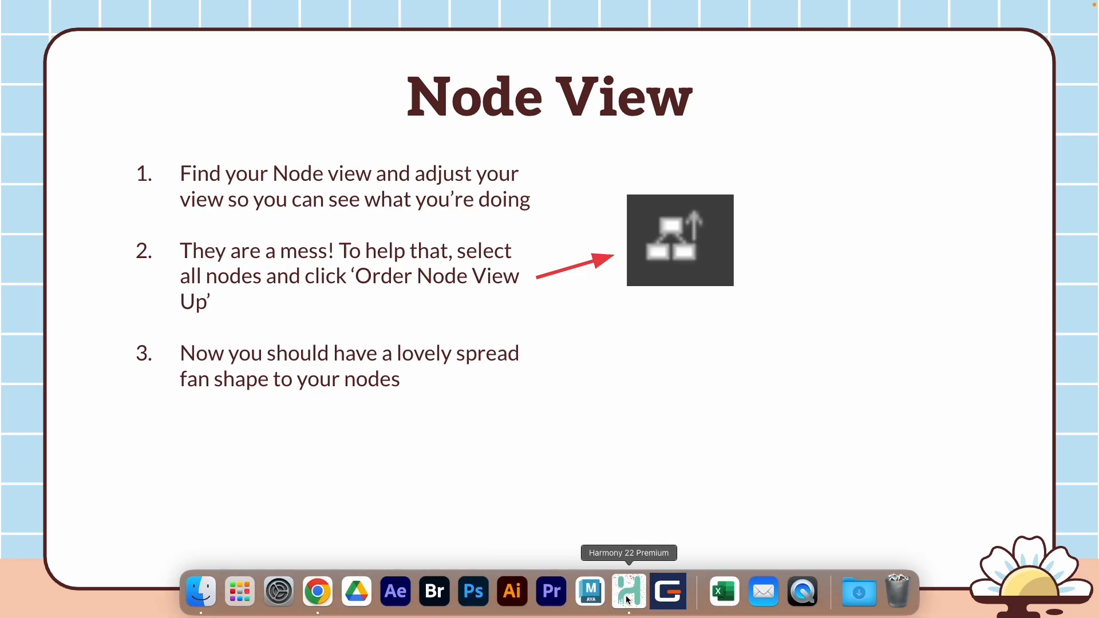
click(627, 599)
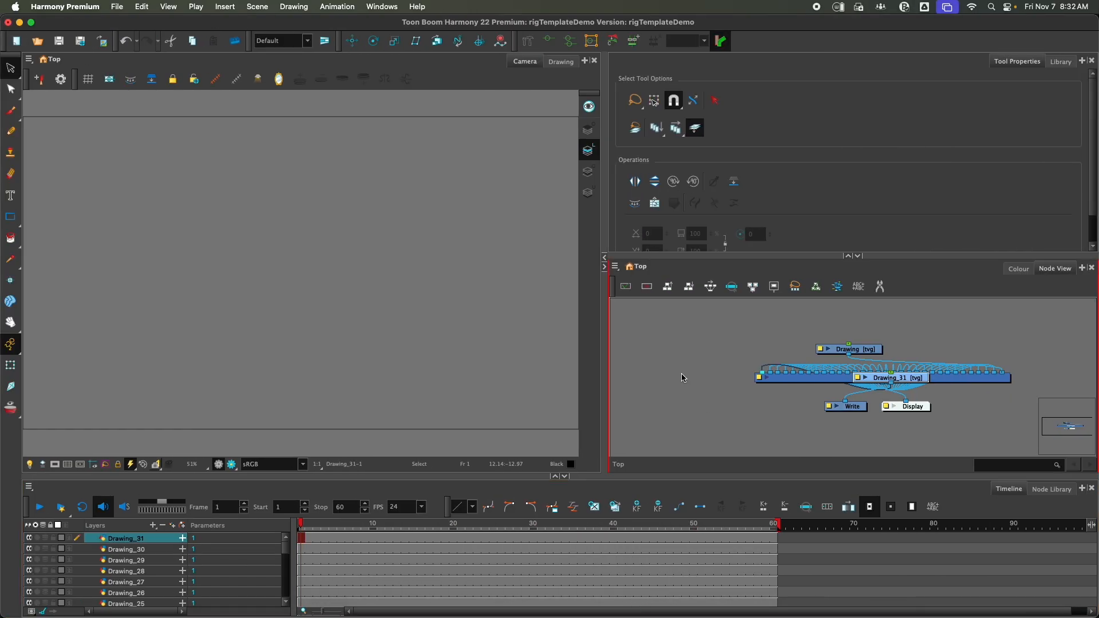
Enlarge the Node View, select all nodes, and arrange them with Order Node View Up at the default spacing values
drag(606, 326, 205, 309)
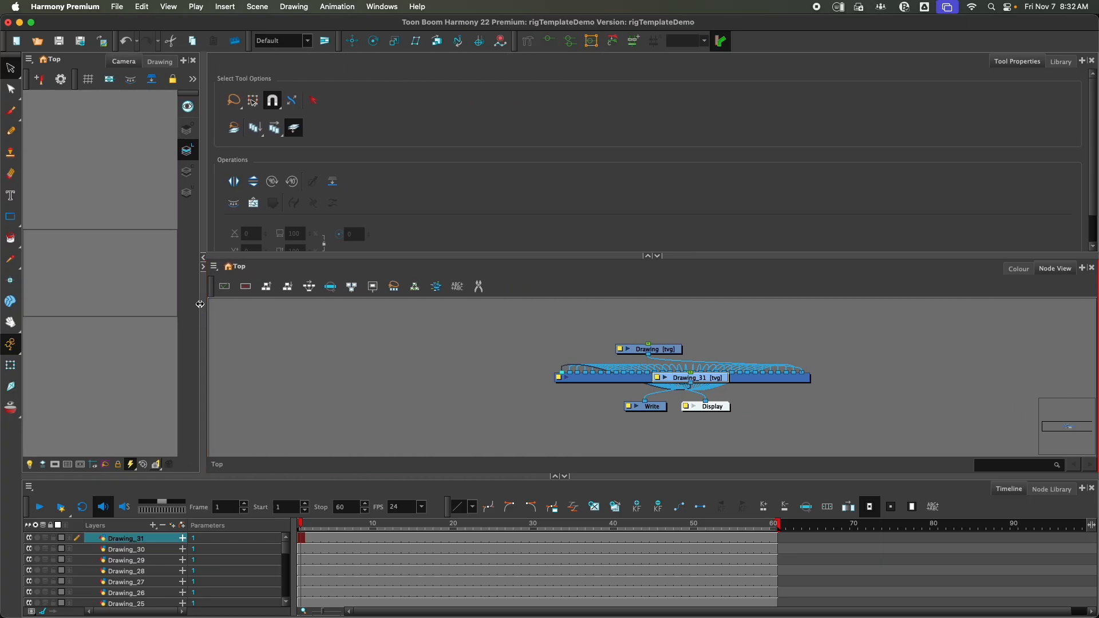
click(648, 256)
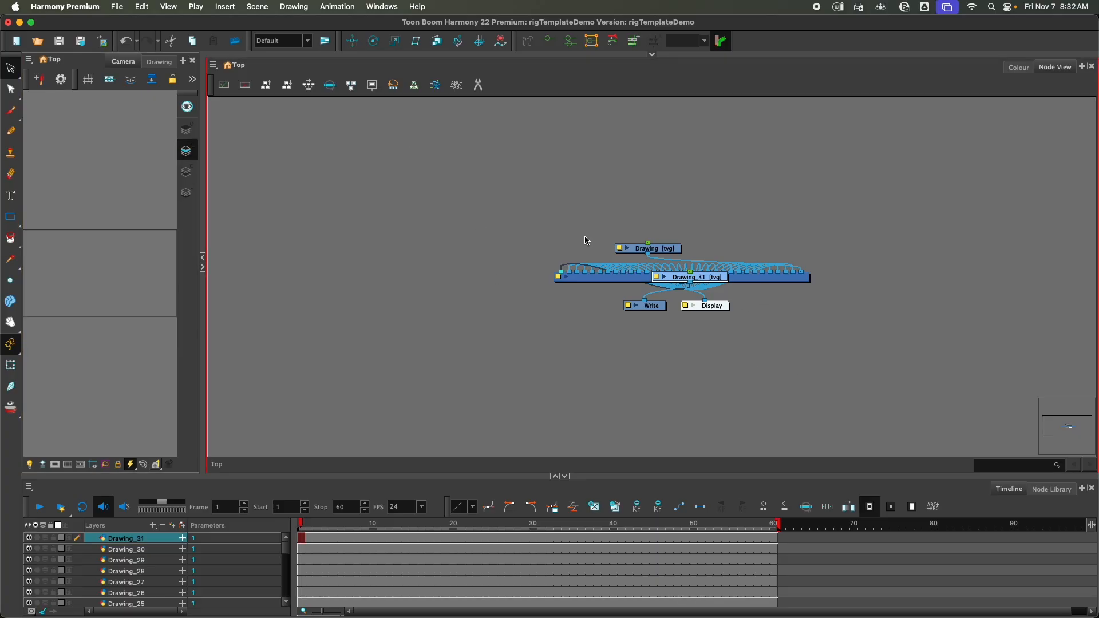
mouse_move(404, 180)
mouse_down()
mouse_move(933, 376)
mouse_move(609, 250)
mouse_move(884, 407)
mouse_up()
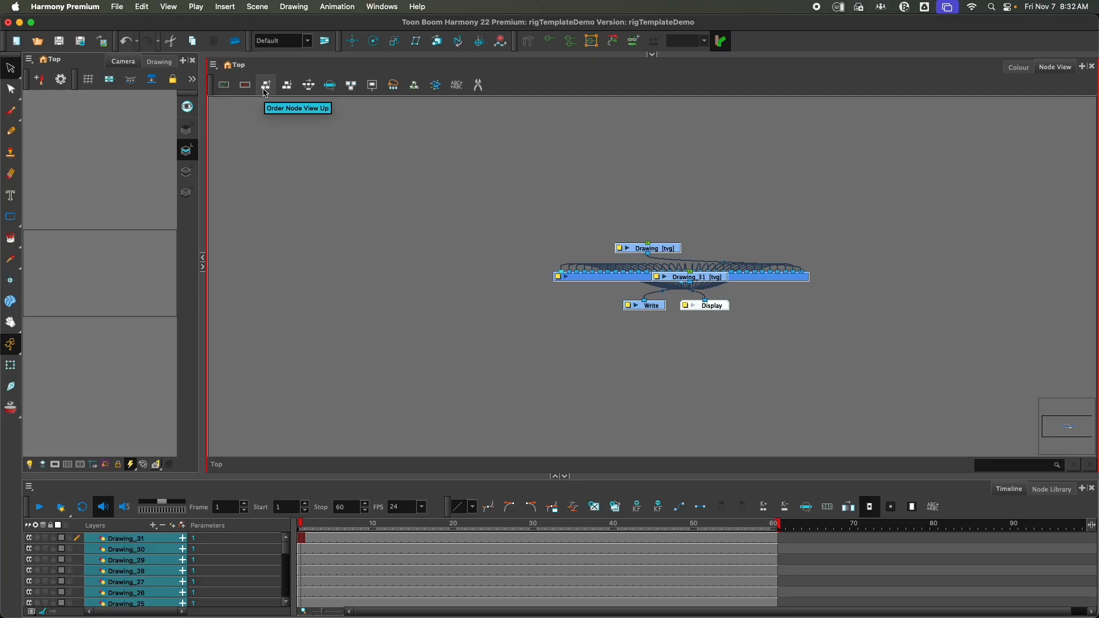
click(266, 91)
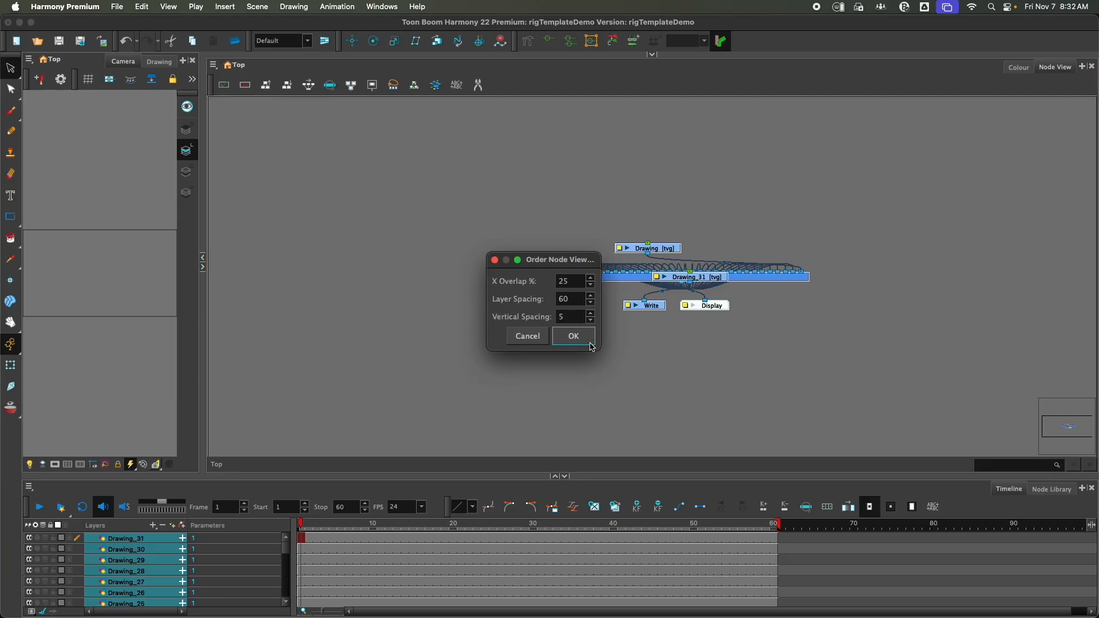
click(589, 339)
scroll(590, 347, down, 5)
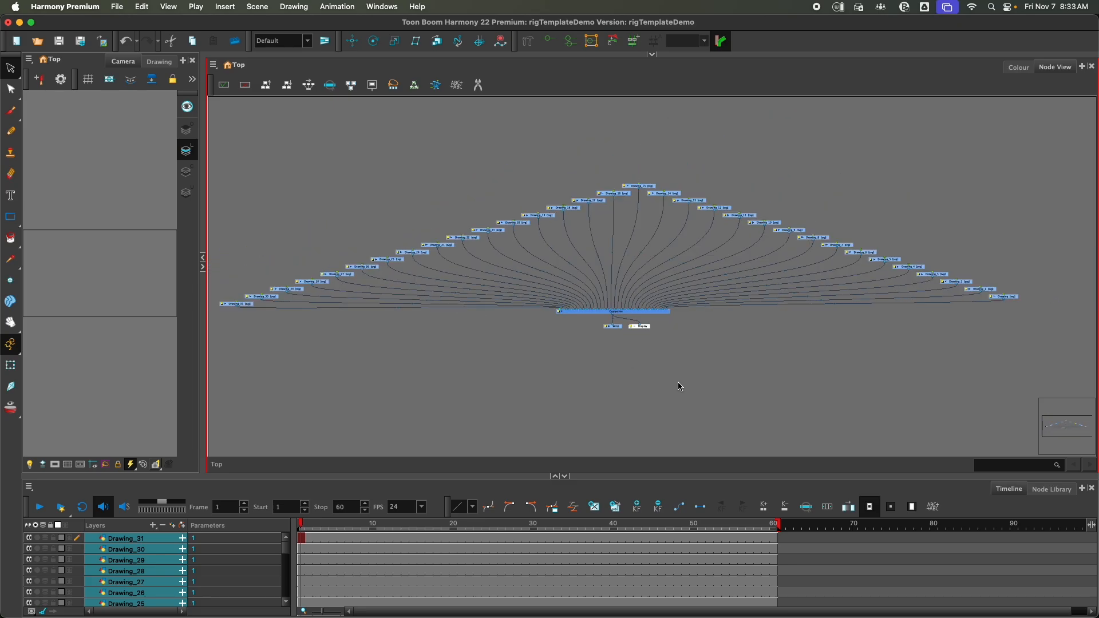
Select the Composite node and cut it from the node network
scroll(543, 335, up, 1)
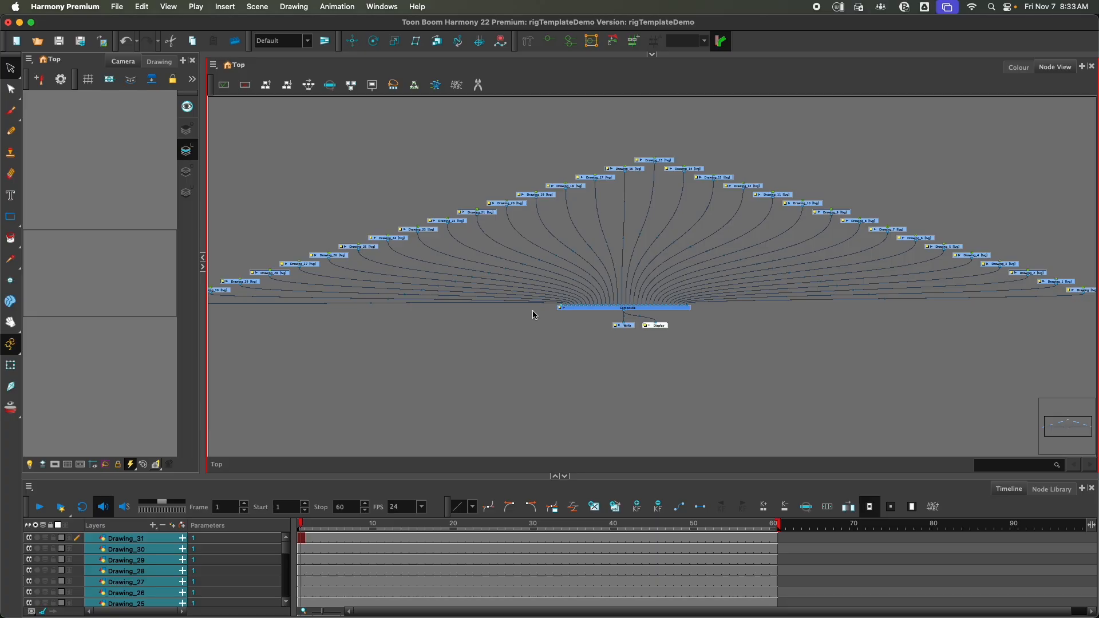
scroll(630, 309, up, 5)
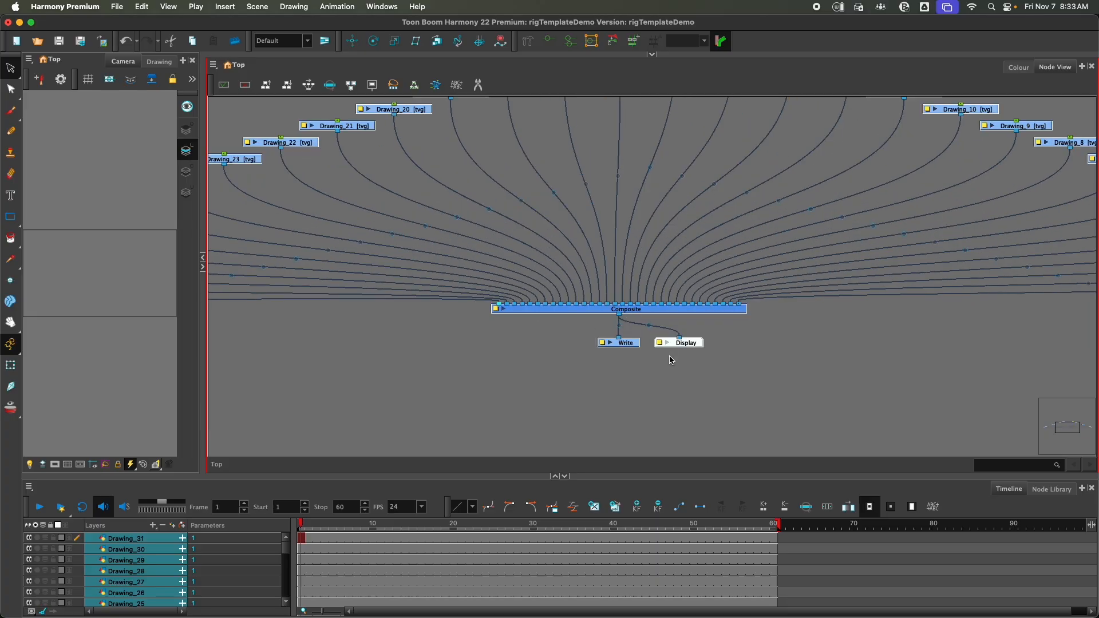
scroll(670, 359, down, 1)
click(501, 324)
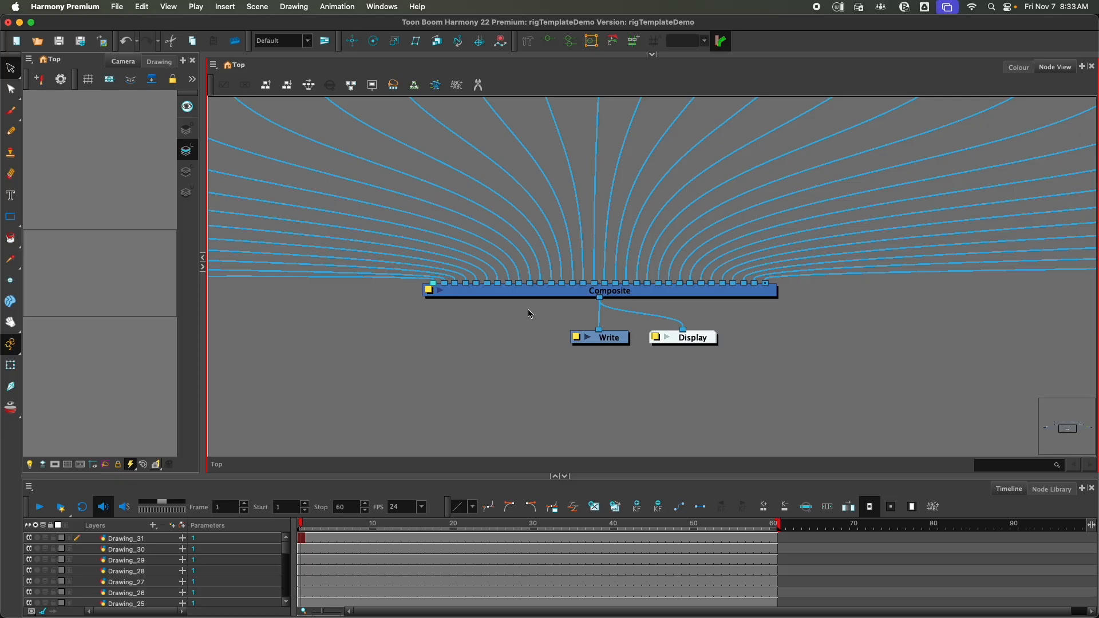
click(581, 293)
scroll(570, 315, down, 3)
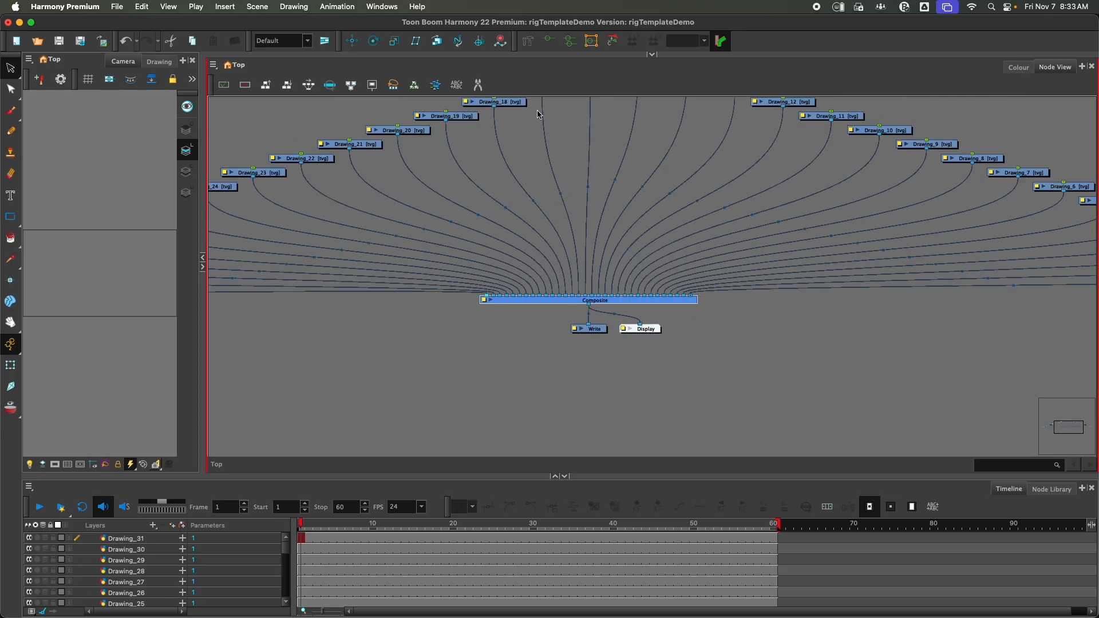
scroll(639, 286, down, 2)
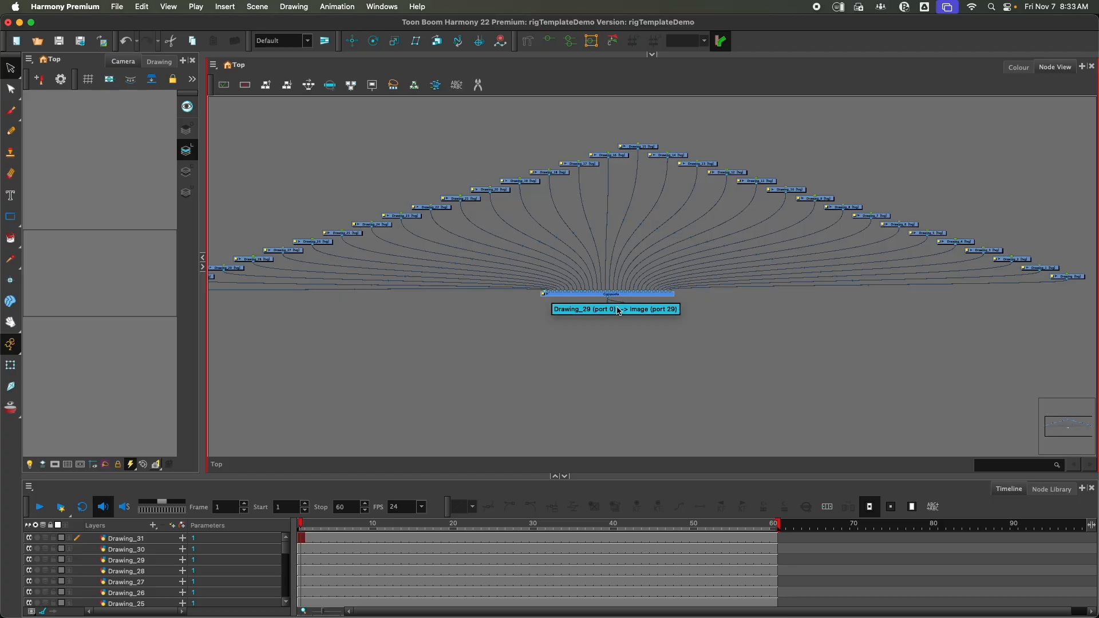
scroll(636, 250, up, 2)
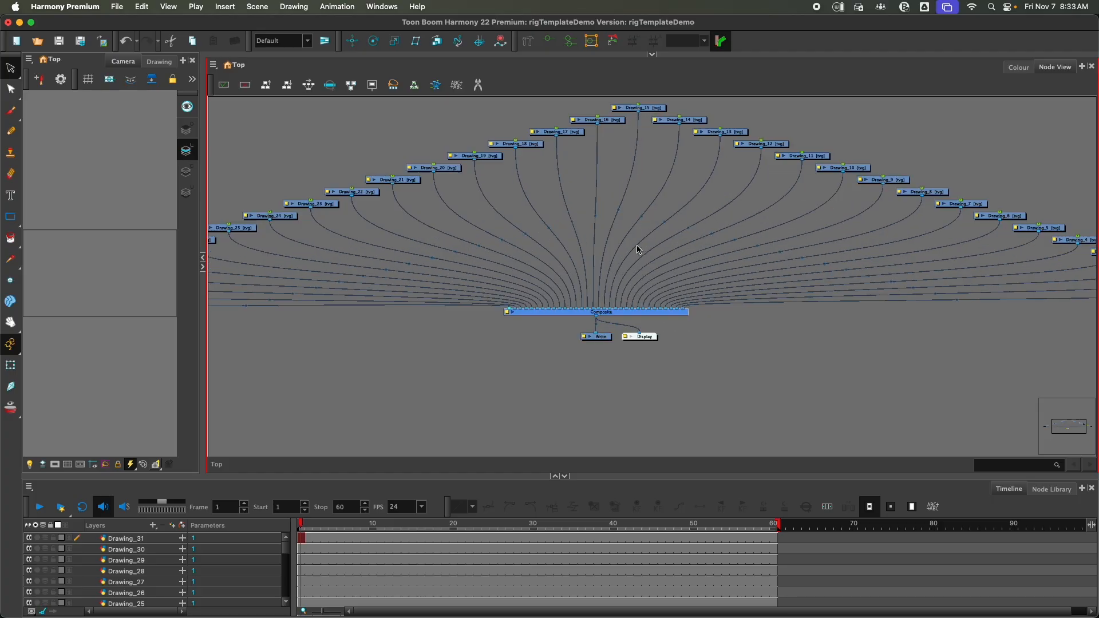
drag(675, 330, 703, 271)
click(675, 306)
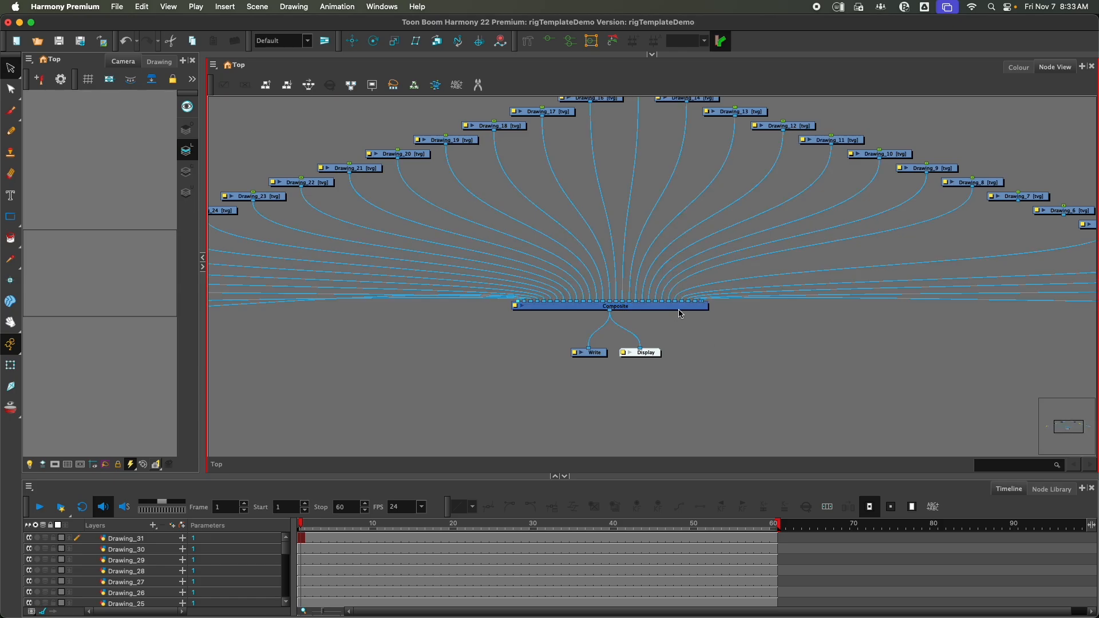
key(super+x)
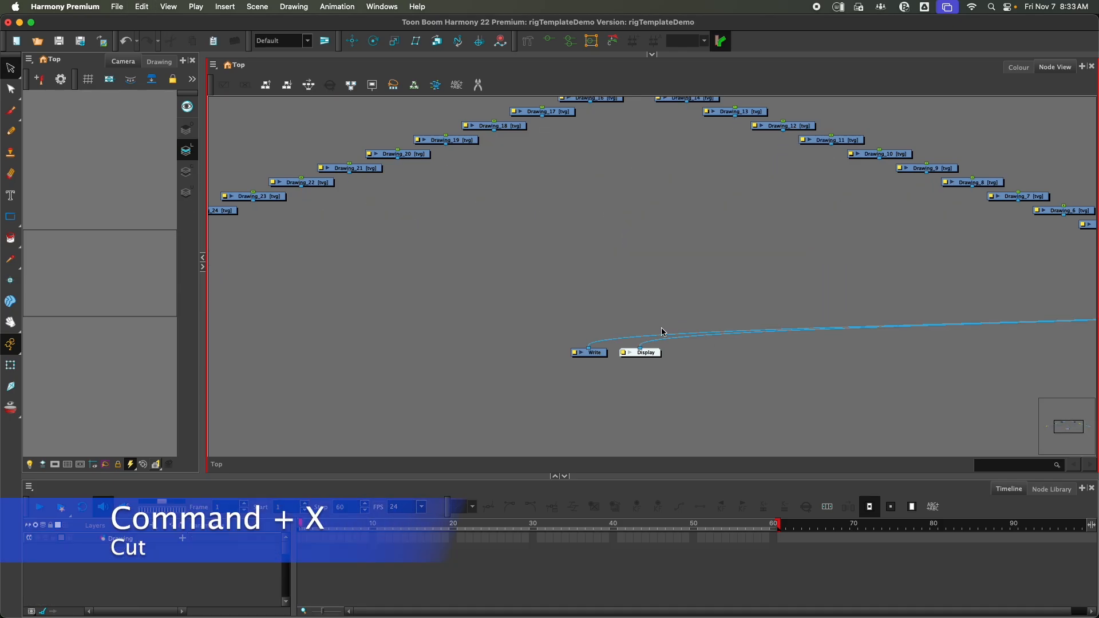
Select the Write and Display nodes and move them lower, below the fan of drawing nodes
scroll(657, 337, down, 2)
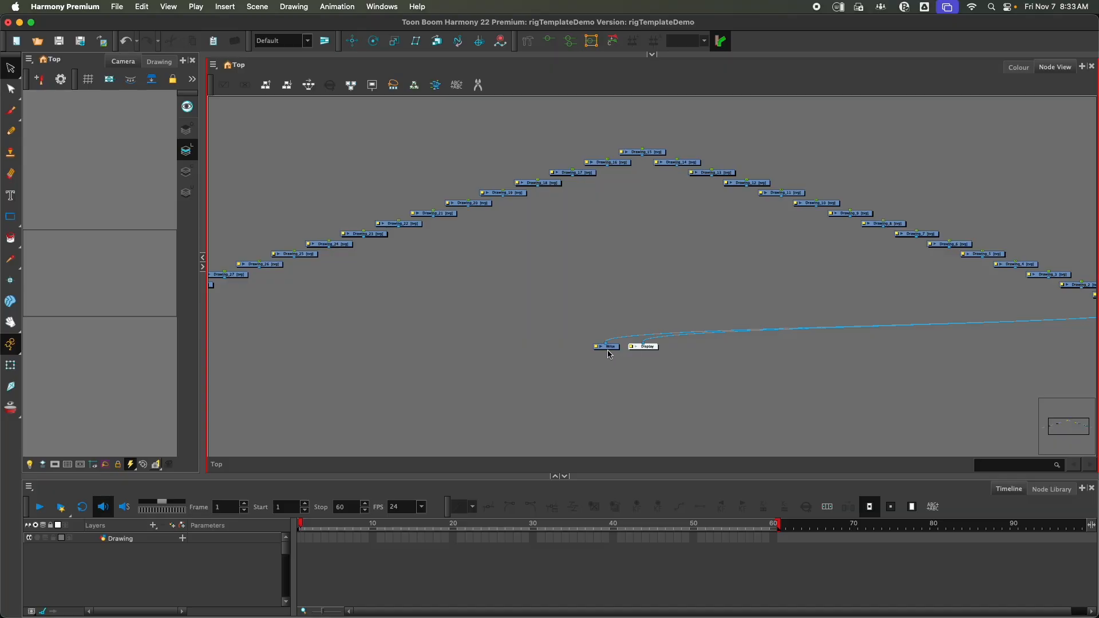
drag(607, 347, 682, 344)
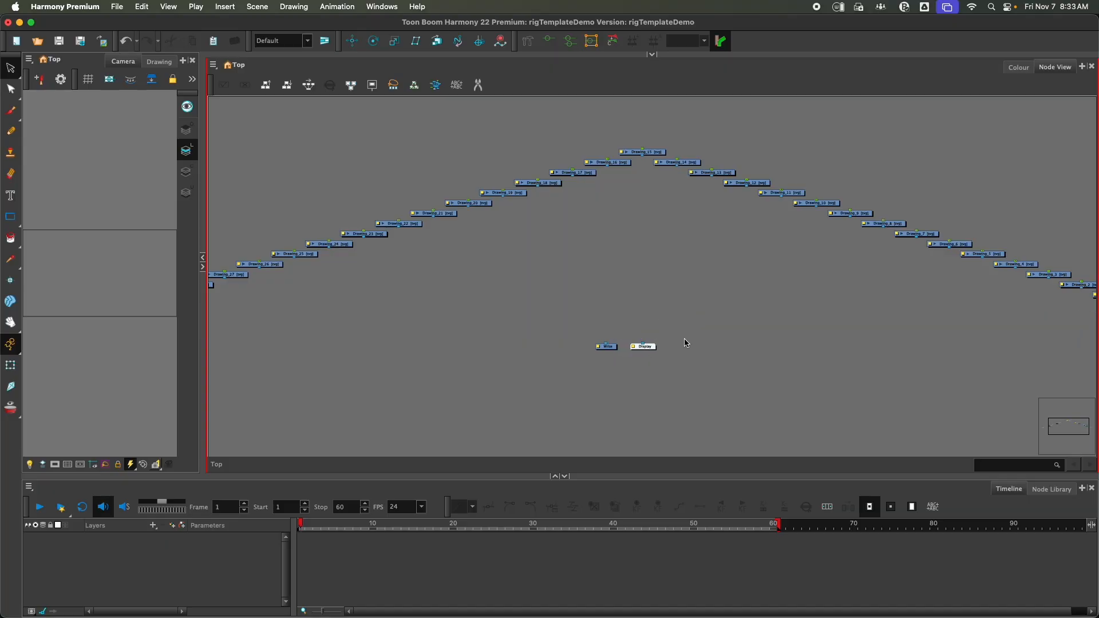
drag(569, 318, 710, 380)
drag(655, 346, 673, 391)
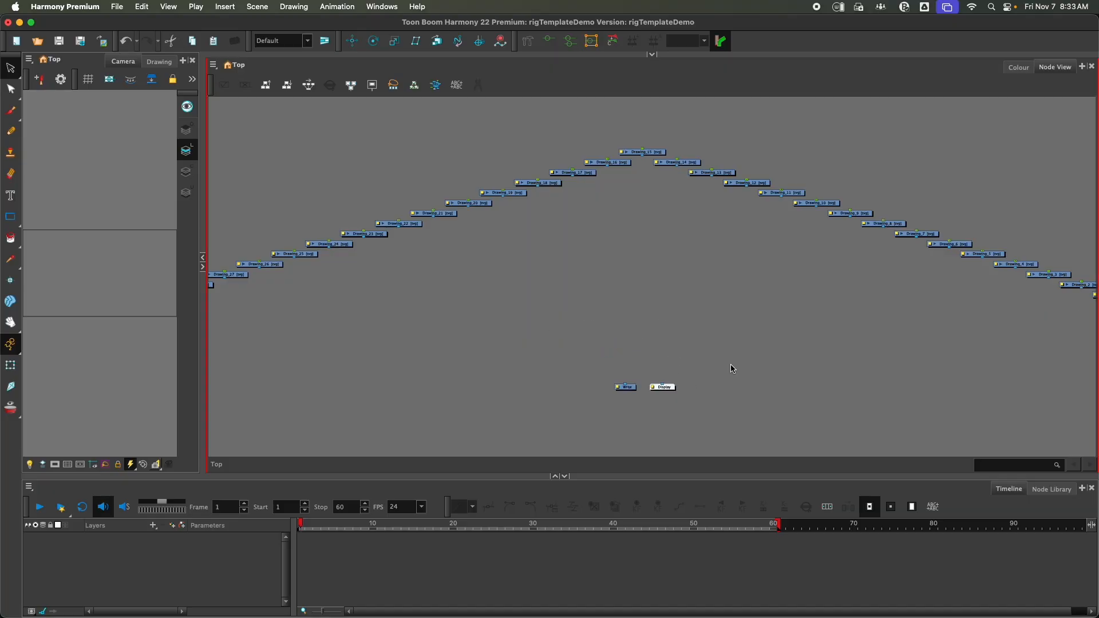
click(775, 409)
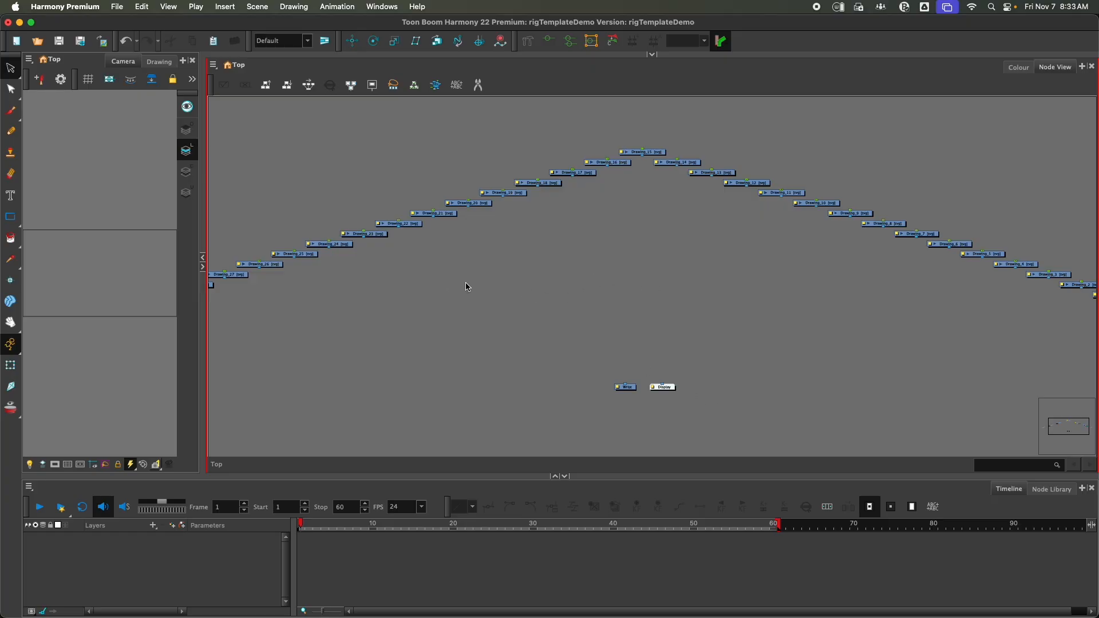
Paste the Composite node back into the network and place it between the drawing nodes and the Write and Display nodes
key(super+v)
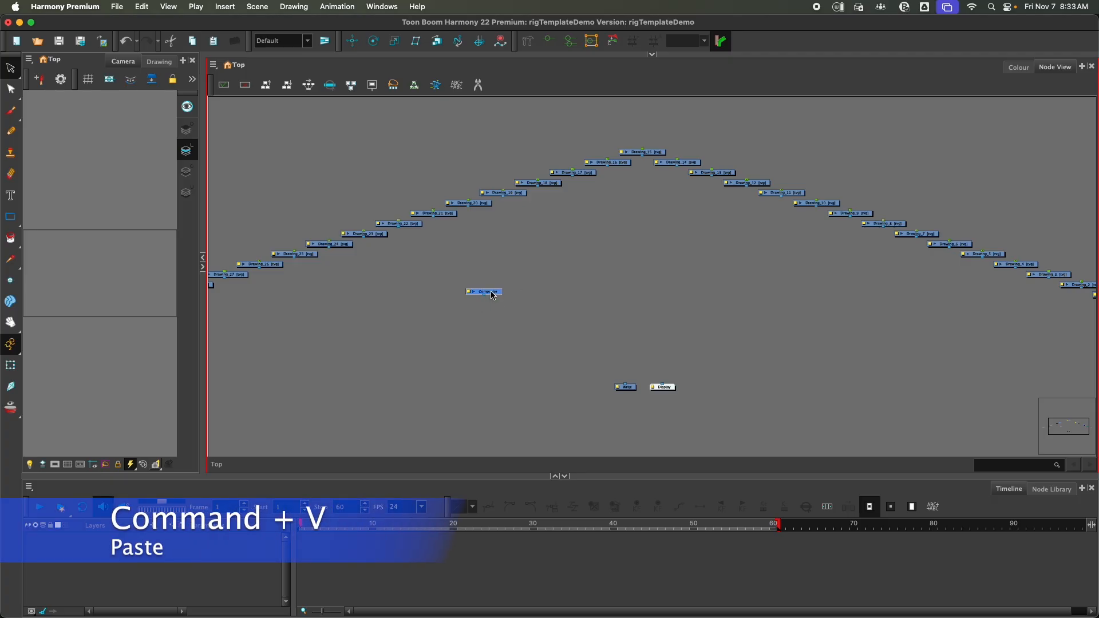
drag(493, 295, 636, 352)
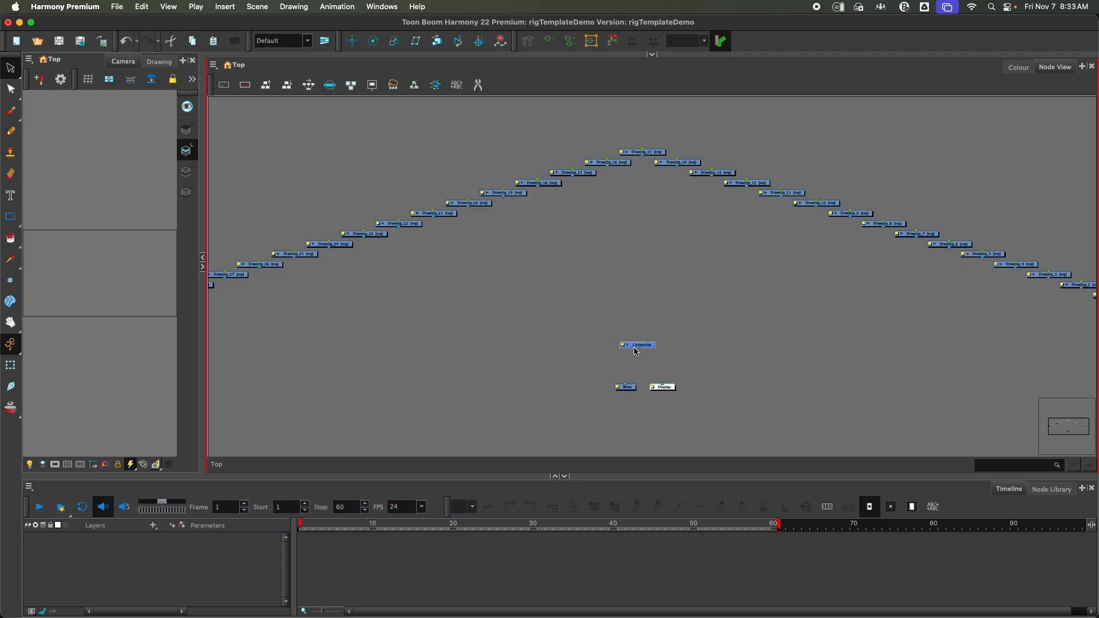
scroll(637, 352, up, 5)
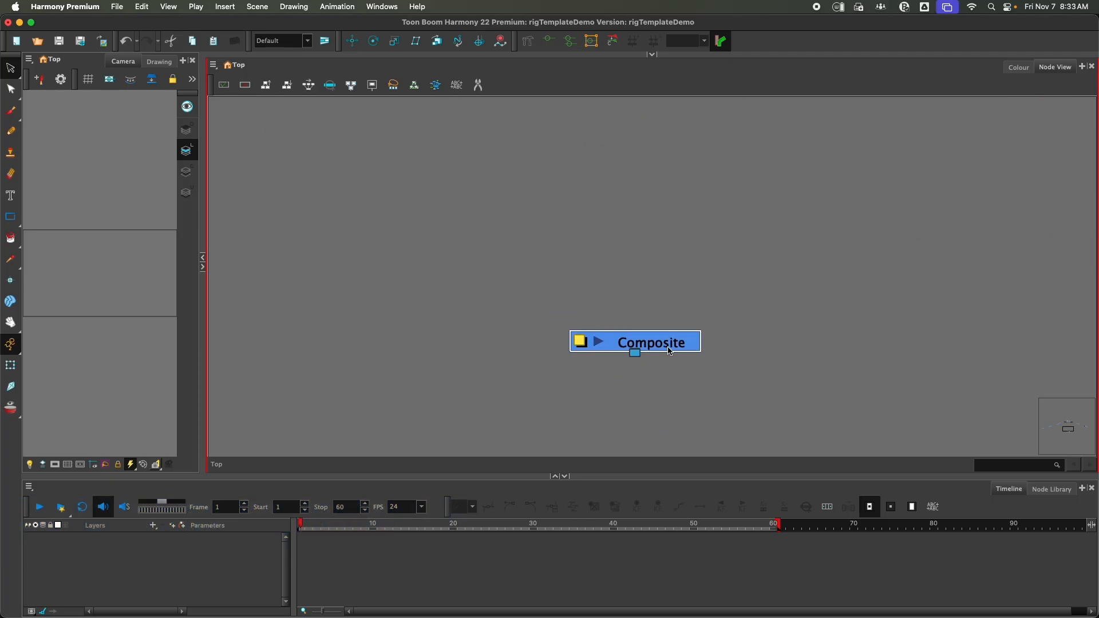
drag(662, 343, 644, 281)
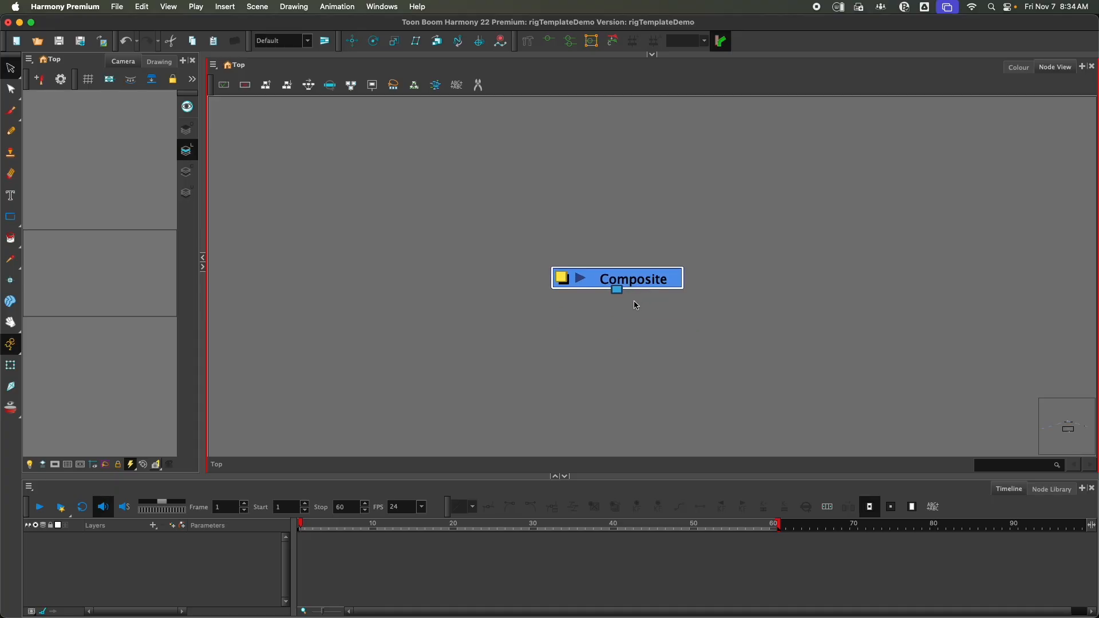
Open the Composite node's layer properties, set its Mode to Pass Through, and close the dialog
click(563, 280)
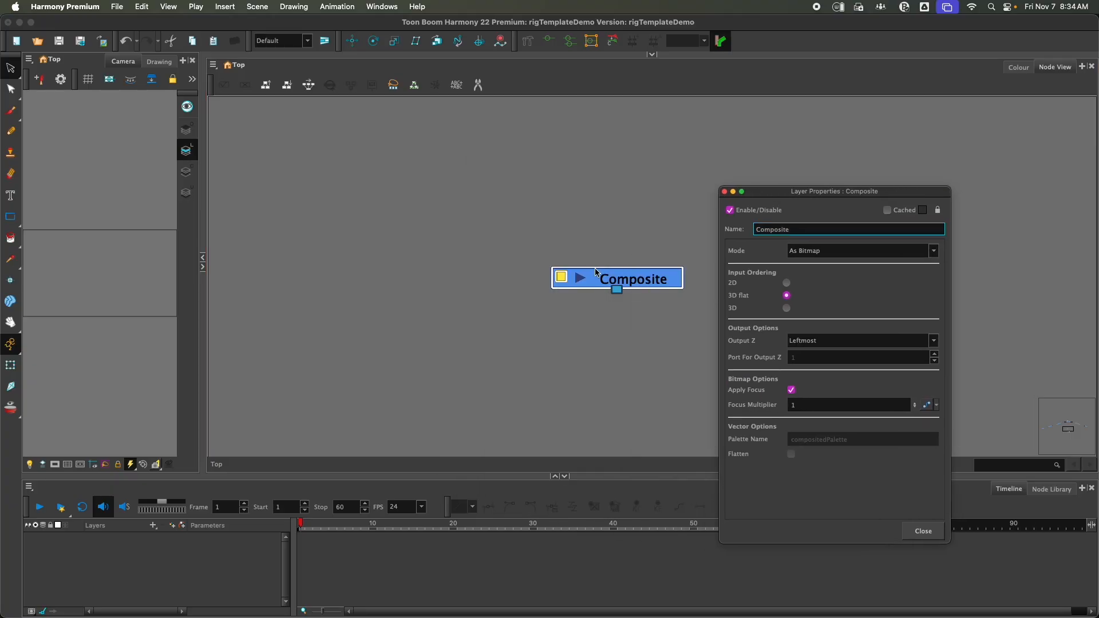
click(828, 256)
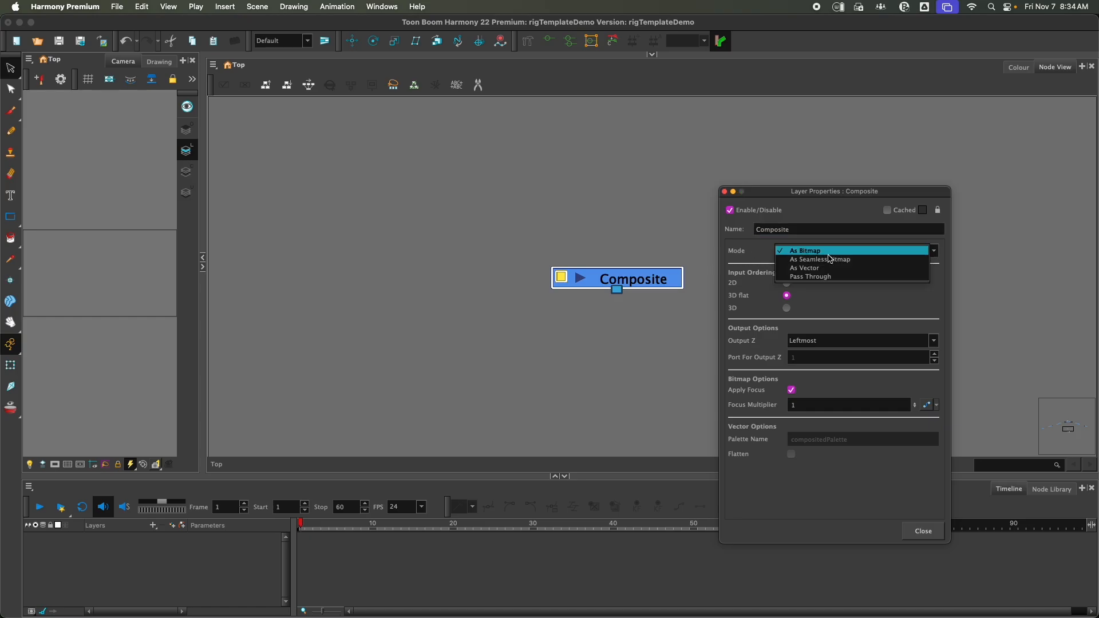
click(807, 277)
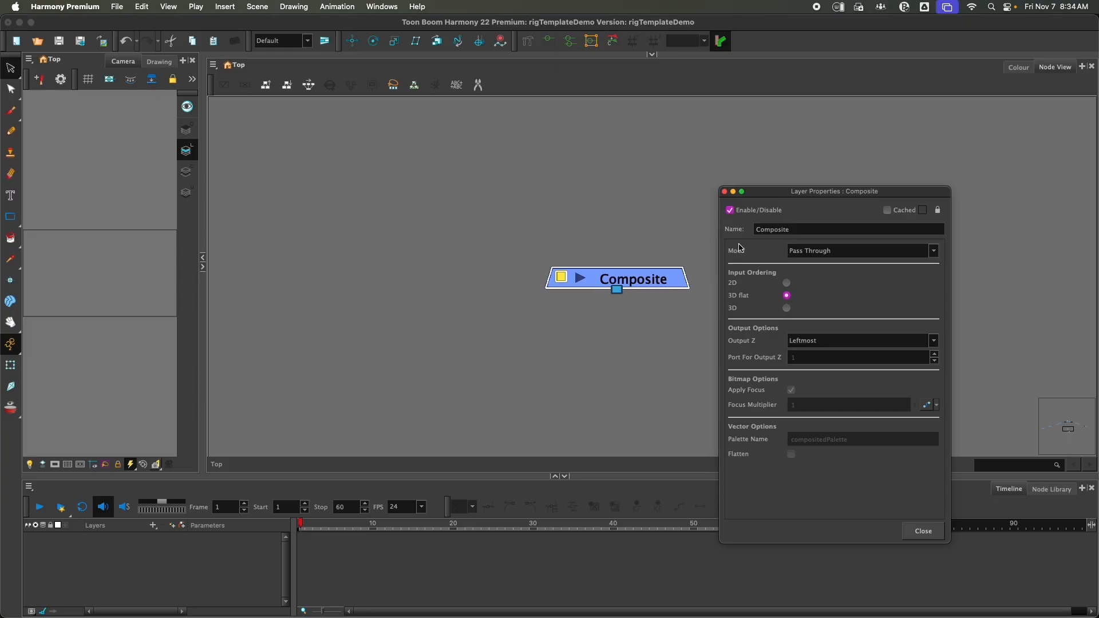
click(909, 531)
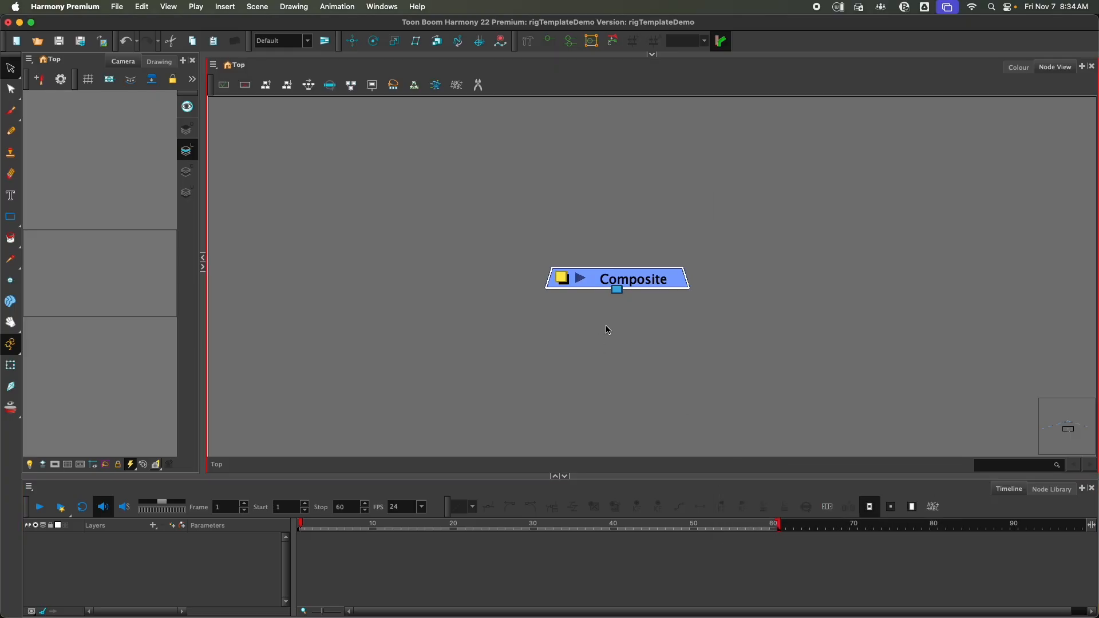
Start lining up the drawing nodes in a horizontal row, moving Drawing_31 through Drawing_25 side by side
scroll(608, 330, down, 5)
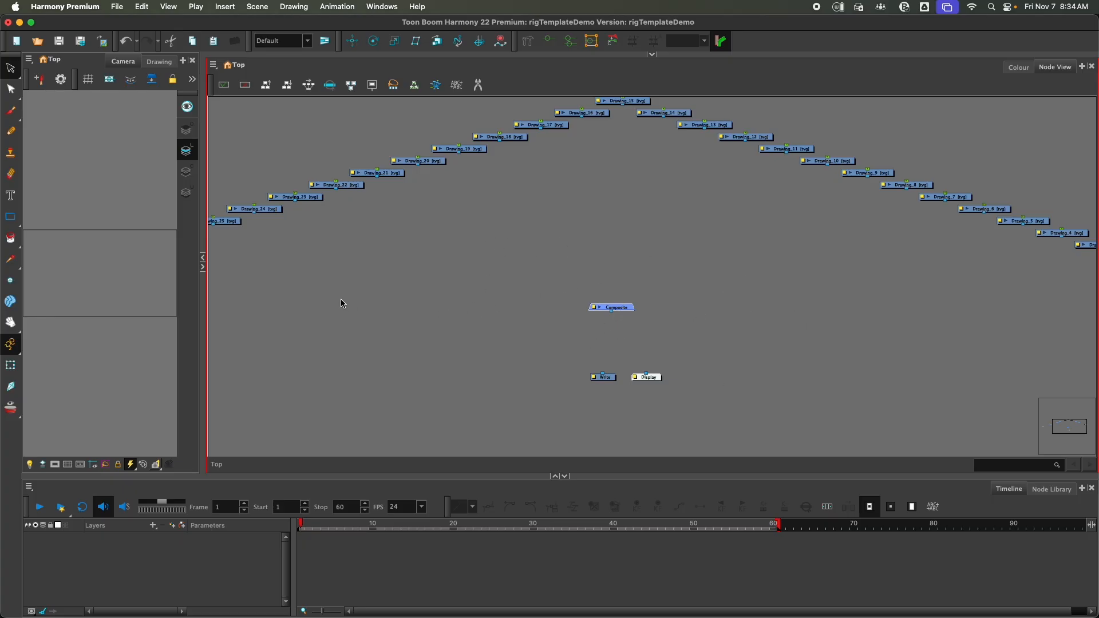
drag(341, 304, 527, 311)
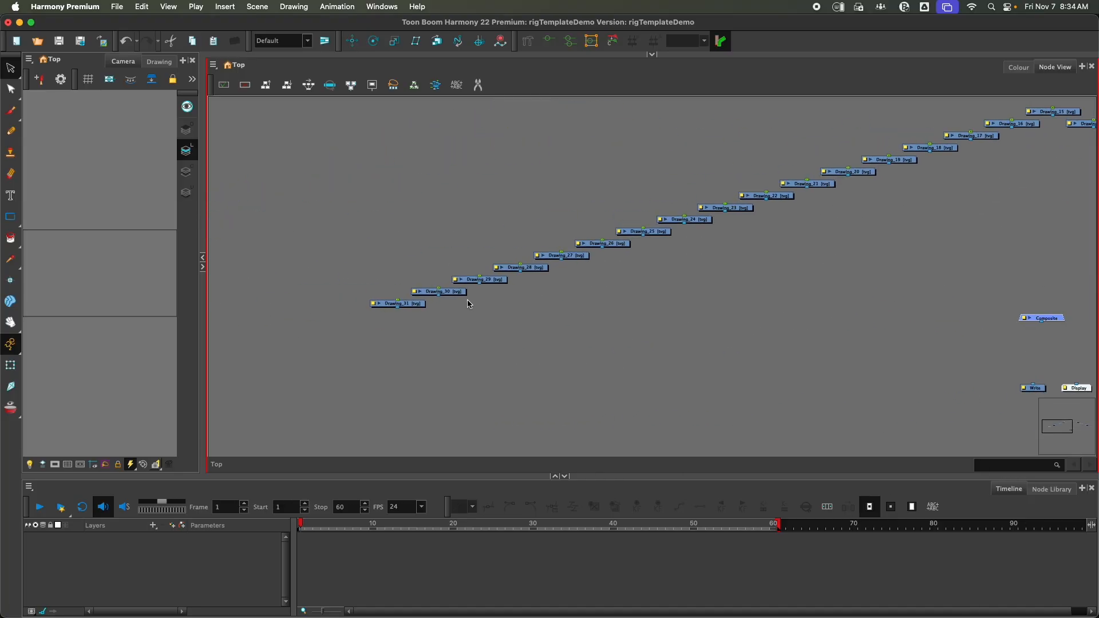
scroll(468, 302, up, 4)
drag(431, 268, 471, 294)
drag(507, 250, 573, 285)
drag(565, 226, 671, 296)
drag(759, 275, 668, 262)
drag(566, 184, 706, 280)
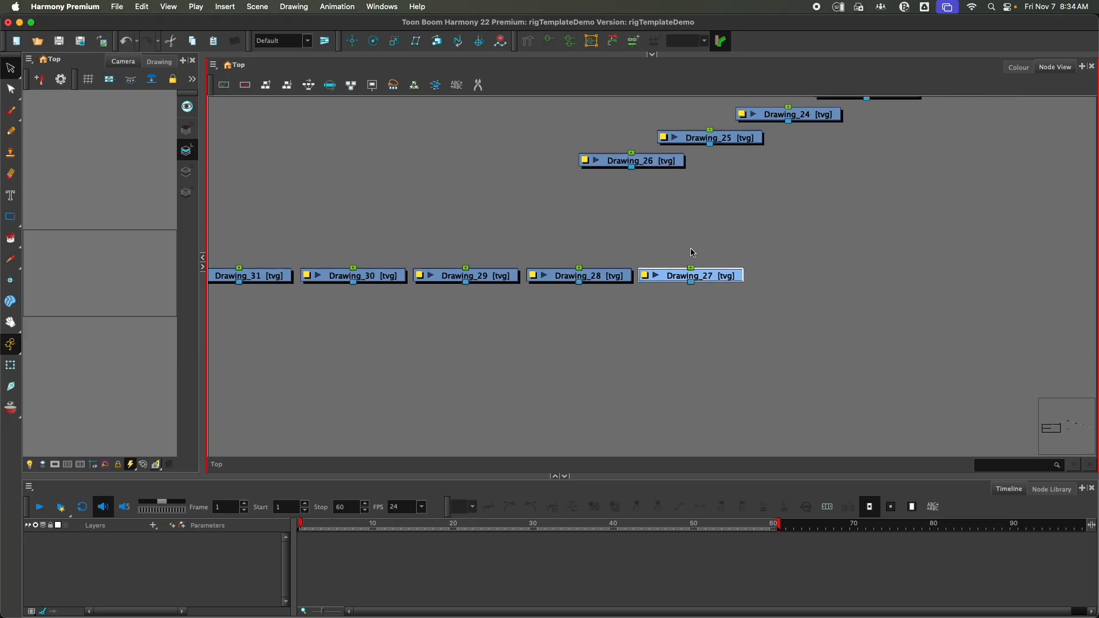
drag(656, 166, 654, 273)
drag(540, 137, 756, 271)
drag(856, 248, 675, 326)
Move the remaining nodes of the left-hand drawing branch into the same horizontal row
scroll(539, 259, down, 3)
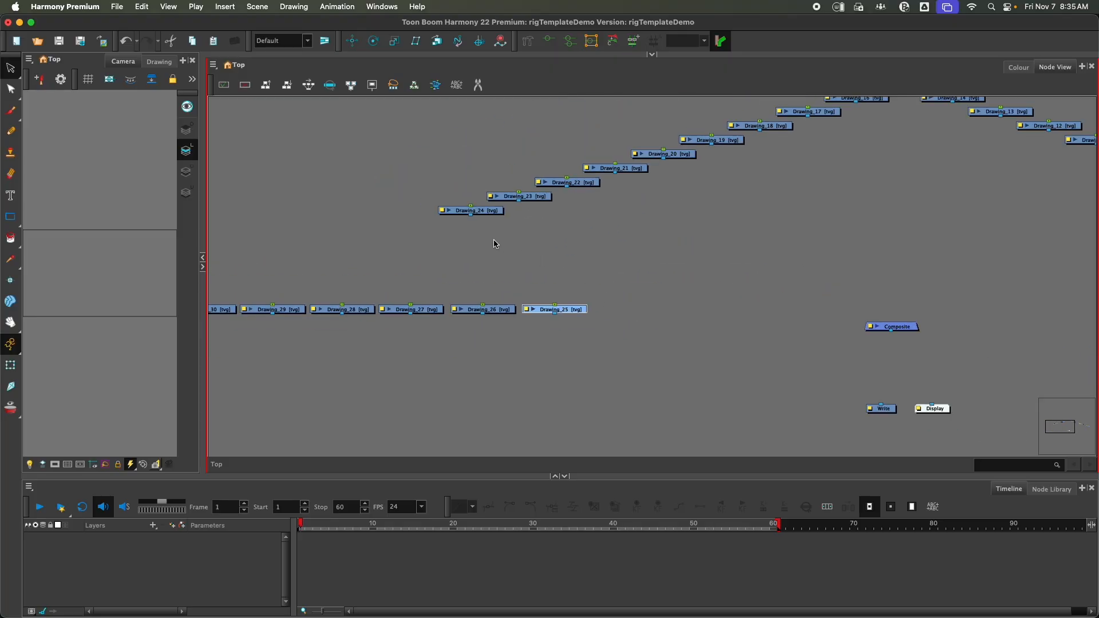
drag(433, 168, 788, 221)
drag(491, 212, 642, 312)
drag(650, 246, 784, 306)
drag(697, 301, 723, 316)
drag(717, 232, 866, 309)
click(850, 304)
scroll(491, 264, down, 3)
drag(246, 275, 725, 316)
drag(708, 292, 694, 286)
drag(240, 262, 702, 293)
drag(693, 288, 616, 262)
drag(610, 196, 676, 263)
drag(640, 188, 721, 264)
drag(721, 264, 572, 272)
drag(520, 188, 615, 272)
drag(550, 180, 701, 272)
drag(609, 161, 747, 272)
drag(746, 271, 586, 268)
drag(725, 259, 637, 164)
drag(623, 165, 606, 269)
drag(657, 174, 654, 268)
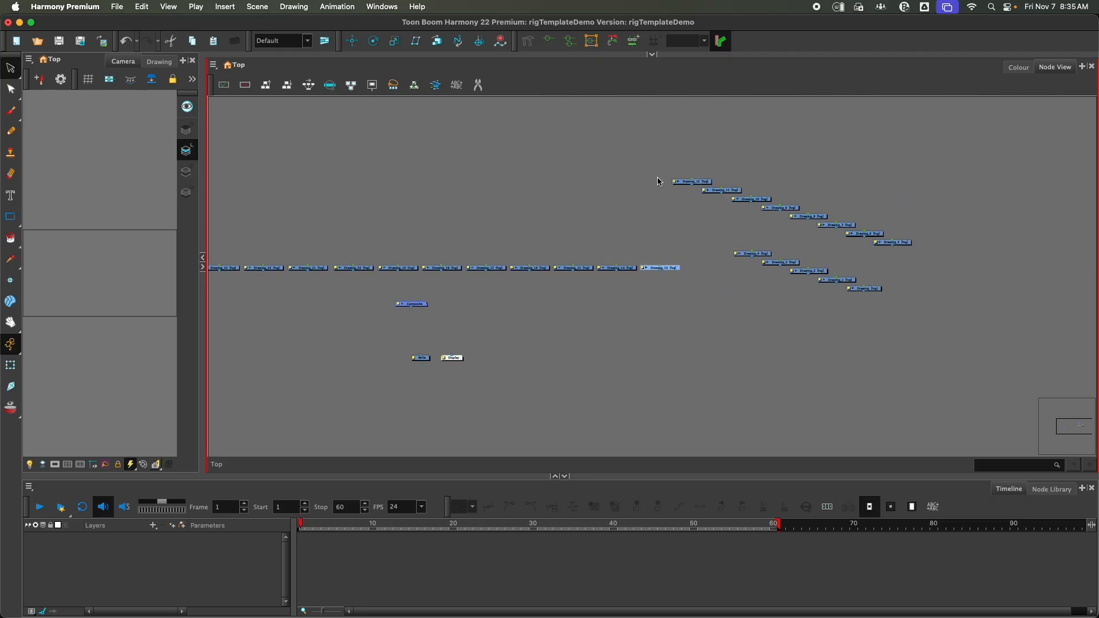
Move the right-hand branch of drawing nodes into the row so all drawing nodes form one horizontal line above the Composite
click(684, 181)
drag(890, 338, 676, 169)
drag(694, 181, 850, 198)
drag(852, 199, 712, 272)
drag(884, 207, 592, 268)
drag(753, 217, 680, 268)
drag(736, 259, 718, 219)
drag(772, 279, 860, 322)
drag(893, 275, 766, 268)
drag(941, 295, 813, 268)
mouse_move(980, 302)
mouse_down()
mouse_move(891, 270)
mouse_move(858, 272)
mouse_up()
drag(842, 316, 900, 272)
mouse_move(870, 324)
mouse_down()
mouse_move(939, 272)
mouse_move(980, 271)
mouse_up()
drag(926, 341, 1022, 272)
drag(954, 350, 1065, 272)
drag(264, 326, 650, 344)
scroll(650, 343, down, 5)
drag(800, 374, 729, 337)
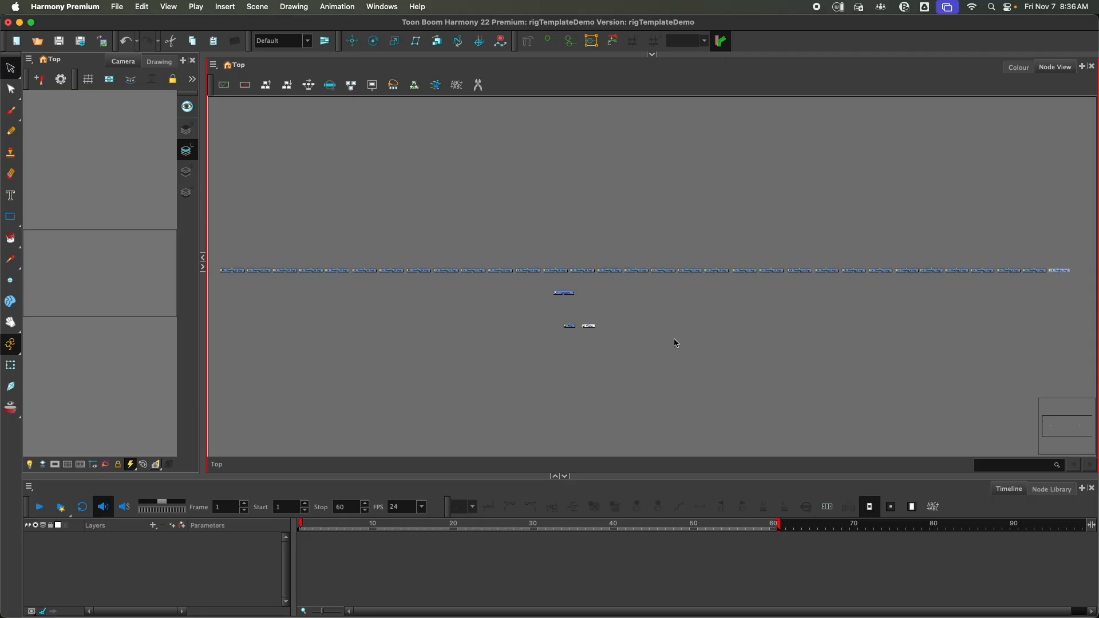
mouse_move(650, 340)
mouse_down()
mouse_move(684, 338)
mouse_move(651, 337)
mouse_up()
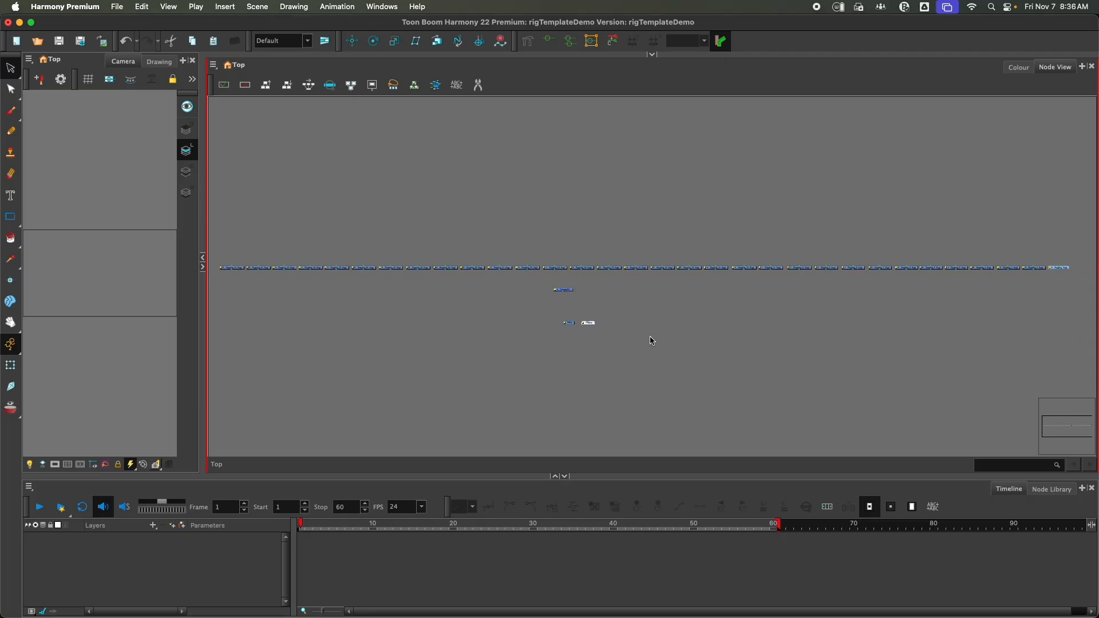